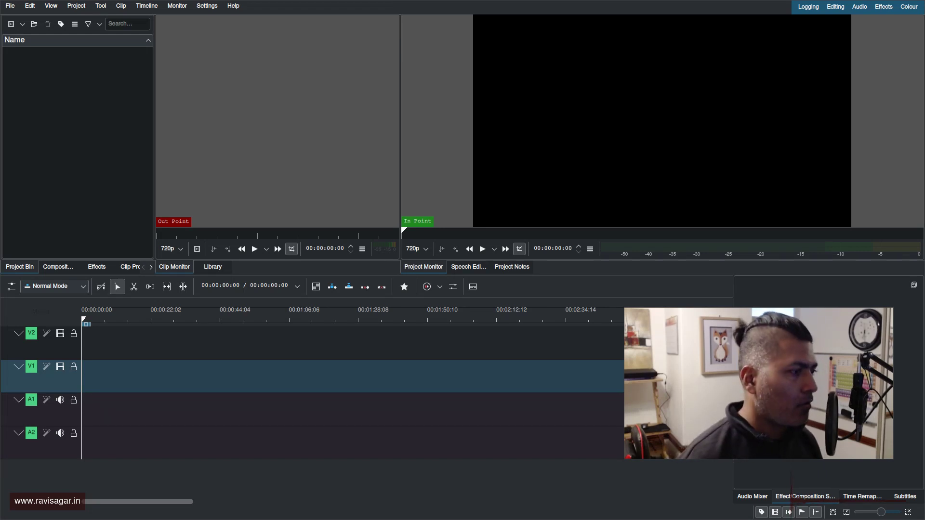
# Step: Create a new project using the custom Vertical HD 30 fps profile with two video and two audio tracks
pyautogui.click(253, 78)
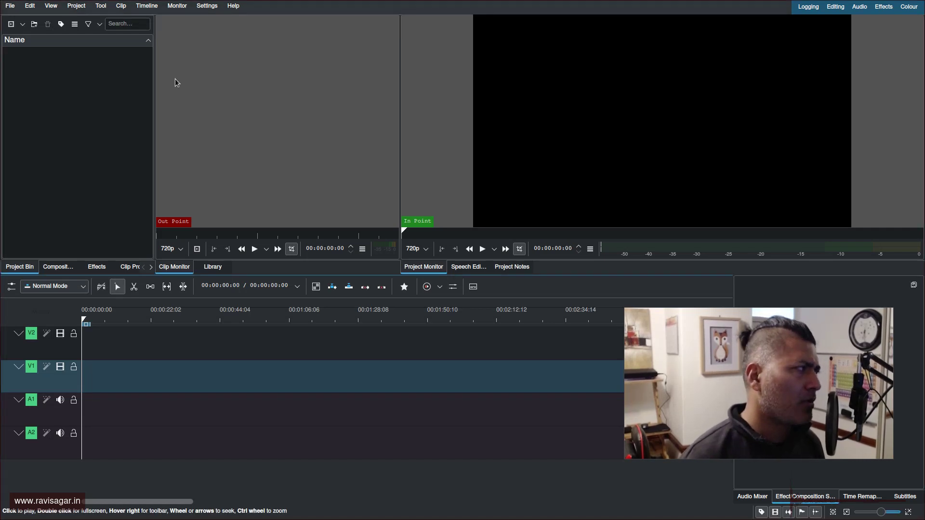
pyautogui.click(10, 6)
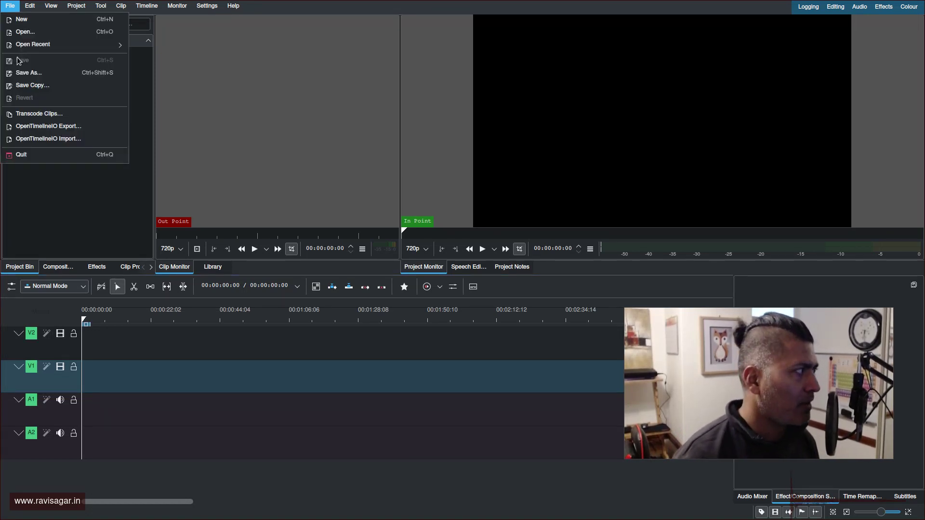
pyautogui.click(27, 24)
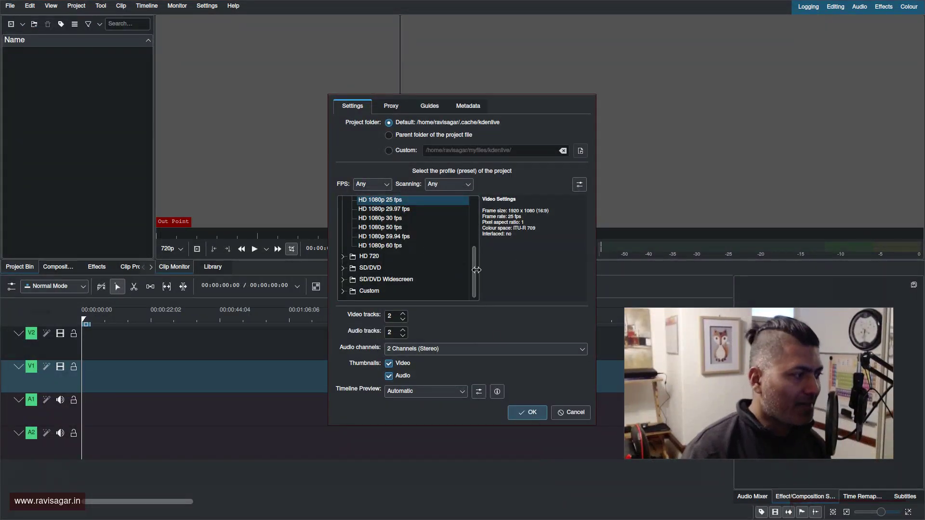
pyautogui.scroll(4, 398, 267)
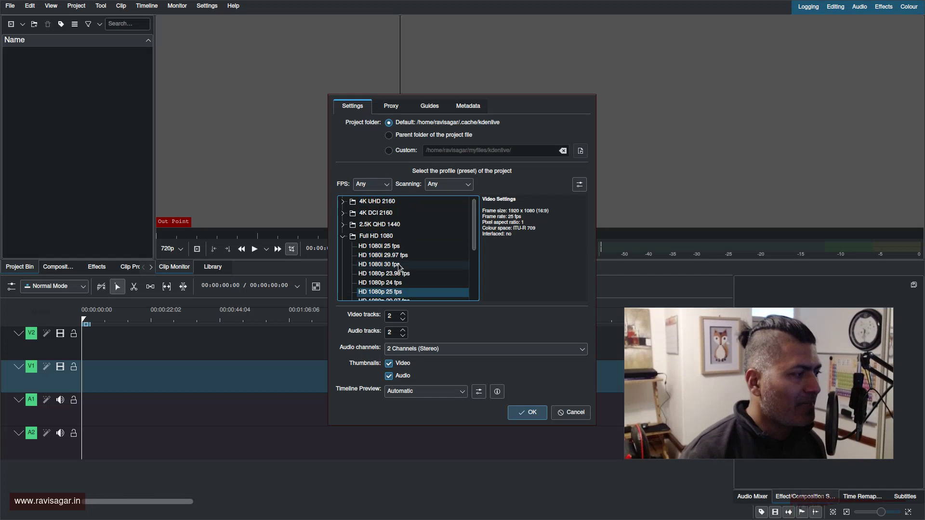
pyautogui.click(342, 236)
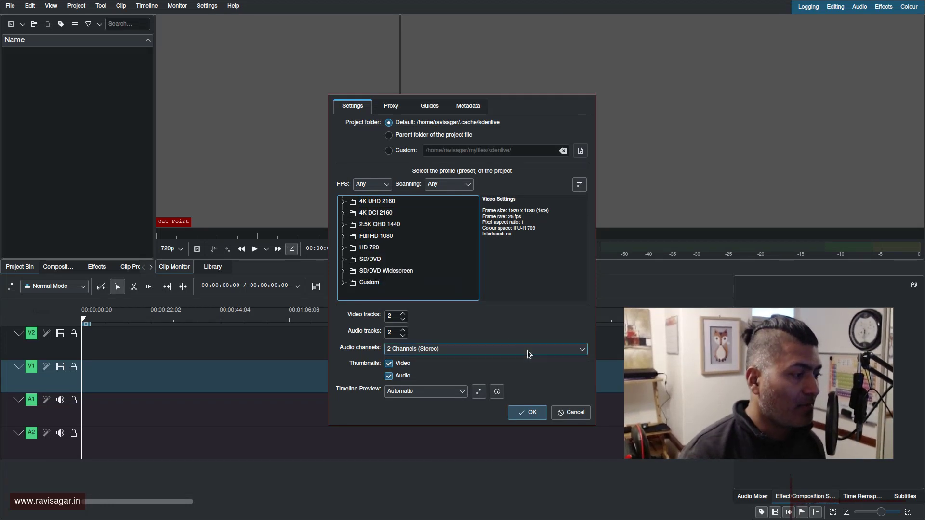
pyautogui.moveTo(596, 426); pyautogui.dragTo(625, 461)
pyautogui.moveTo(372, 322); pyautogui.dragTo(341, 272)
pyautogui.click(313, 236)
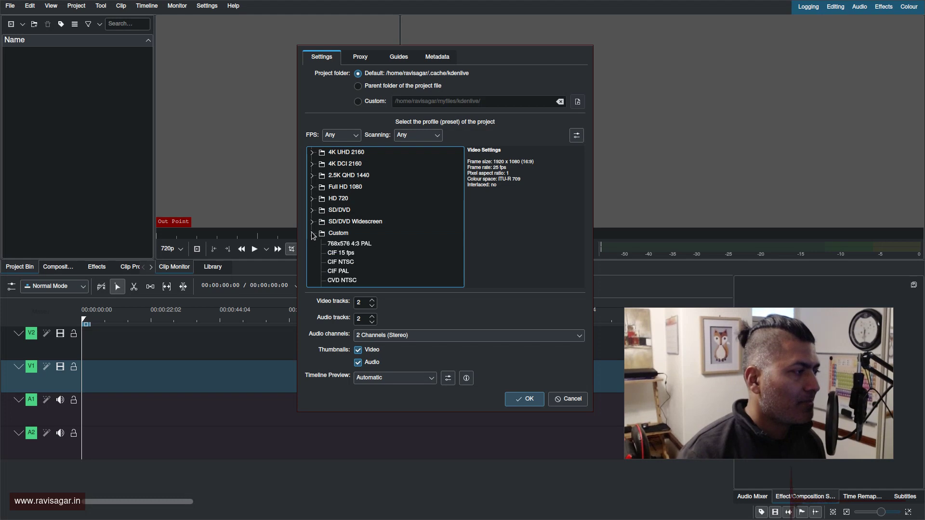
pyautogui.scroll(-5, 439, 234)
pyautogui.scroll(-5, 442, 238)
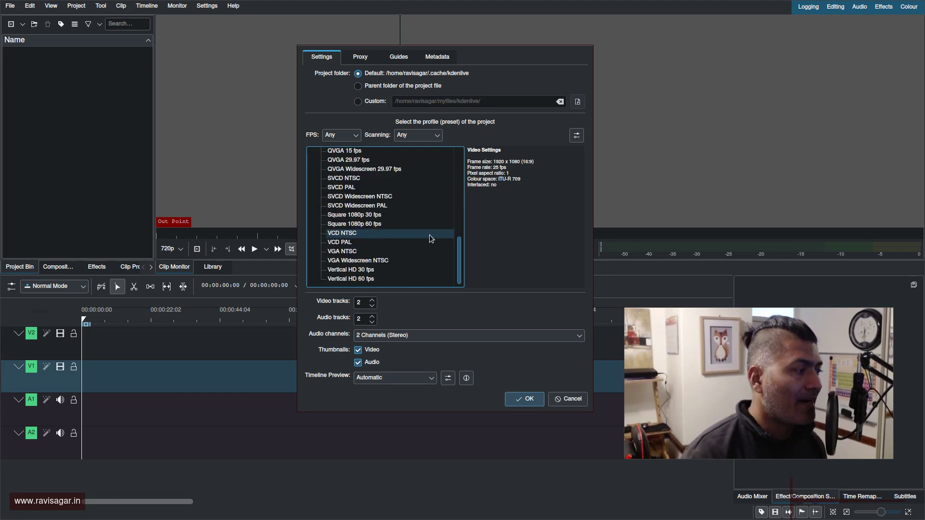
pyautogui.click(361, 269)
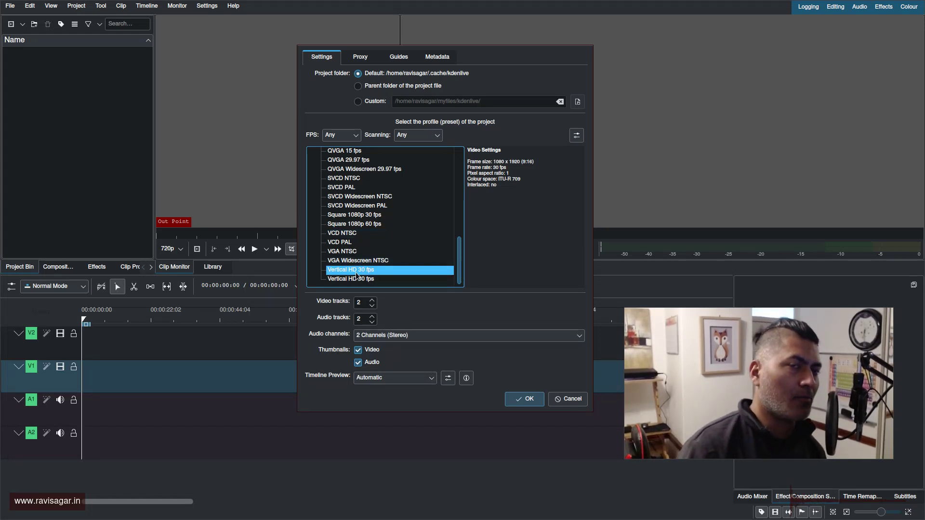
pyautogui.click(524, 400)
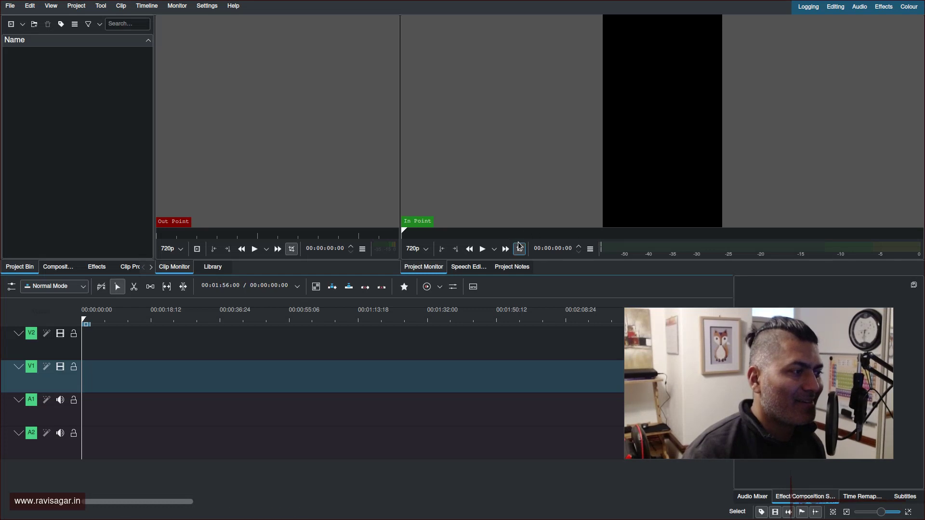
# Step: Import justtalk_frustration-with-jira-small.mp4 from the Home folder into the project bin
pyautogui.rightClick(49, 94)
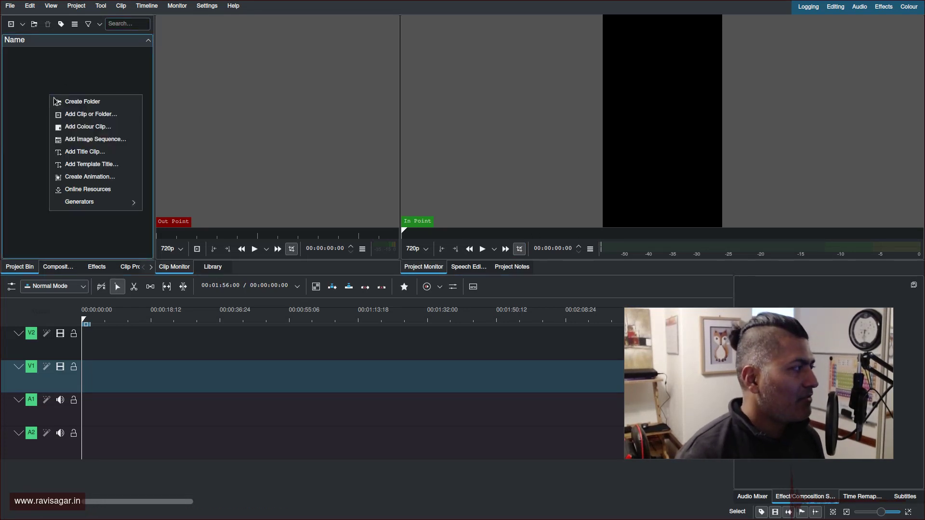
pyautogui.click(89, 118)
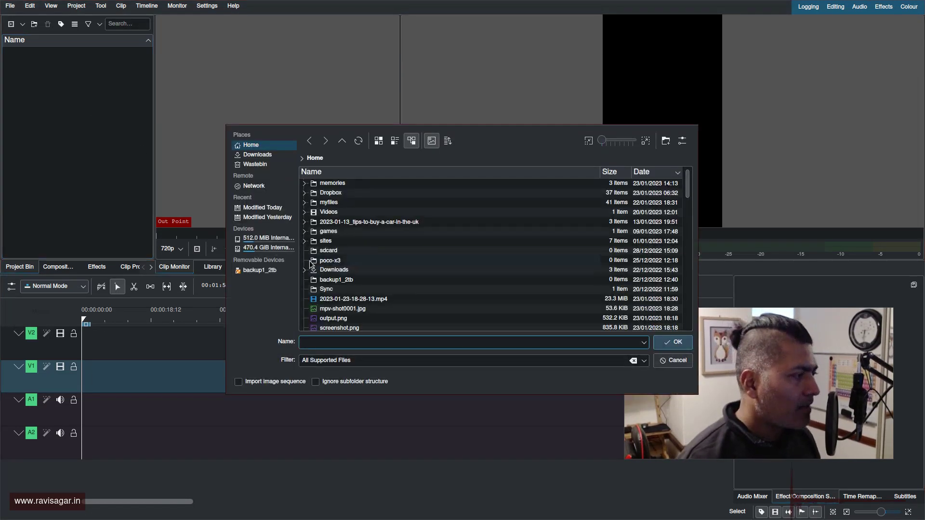
pyautogui.scroll(-5, 423, 269)
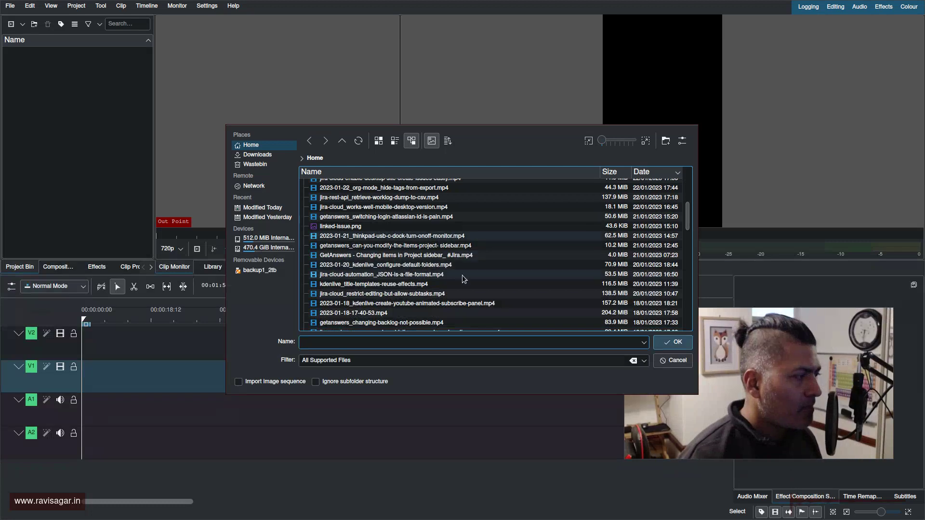
pyautogui.scroll(4, 484, 289)
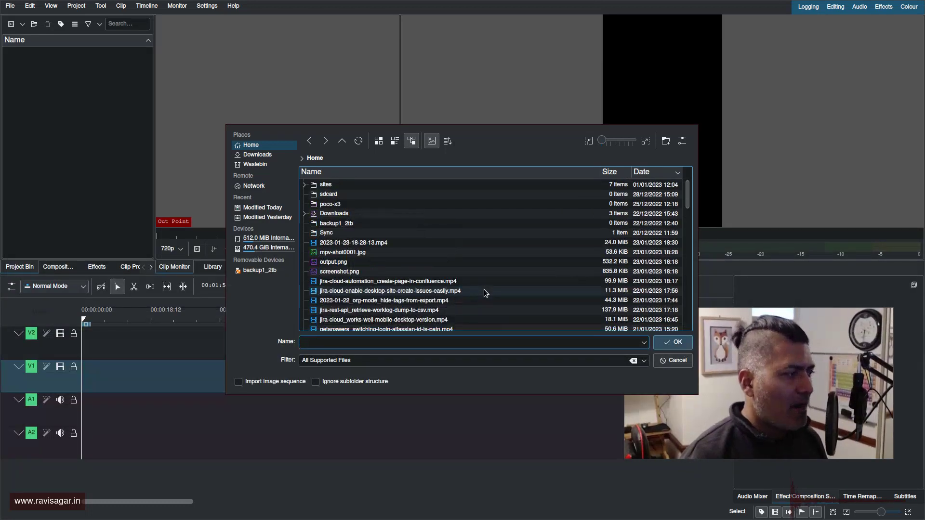
pyautogui.scroll(-2, 487, 282)
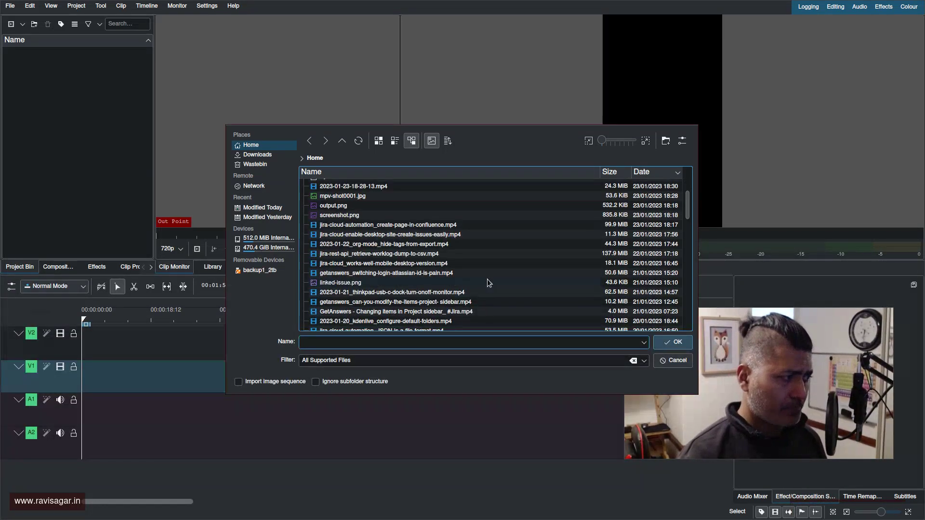
pyautogui.scroll(-2, 487, 283)
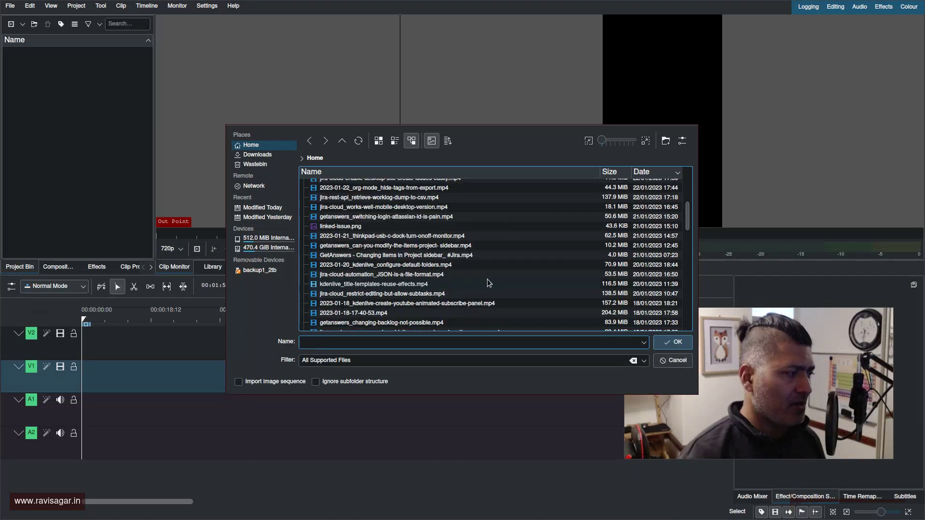
pyautogui.scroll(-2, 487, 279)
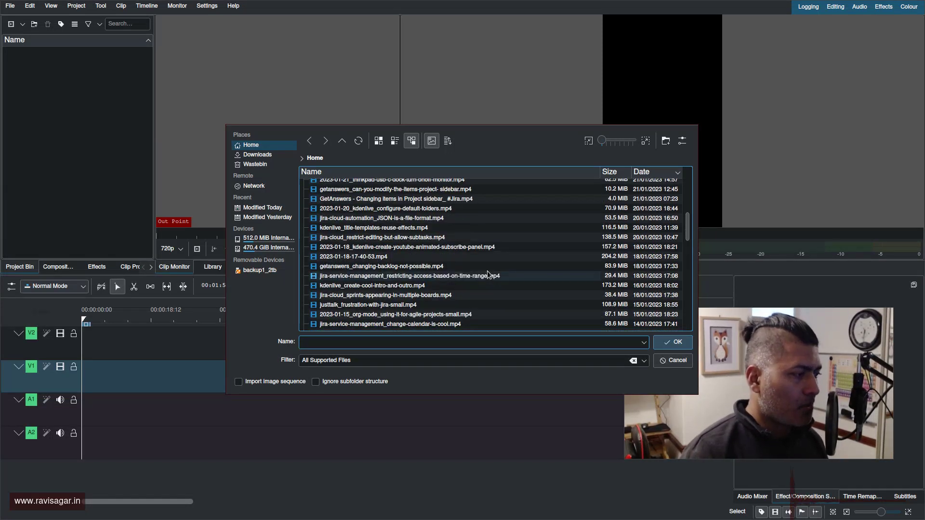
pyautogui.click(400, 305)
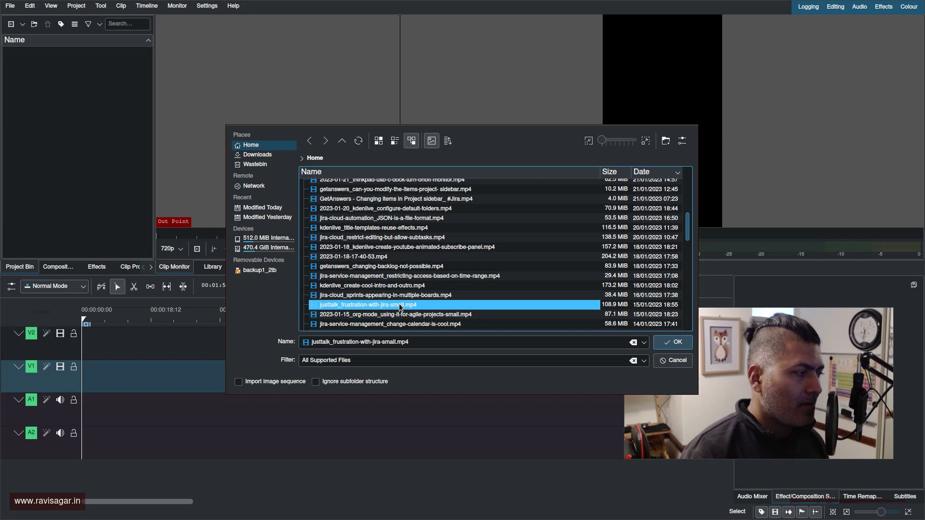
pyautogui.doubleClick(400, 307)
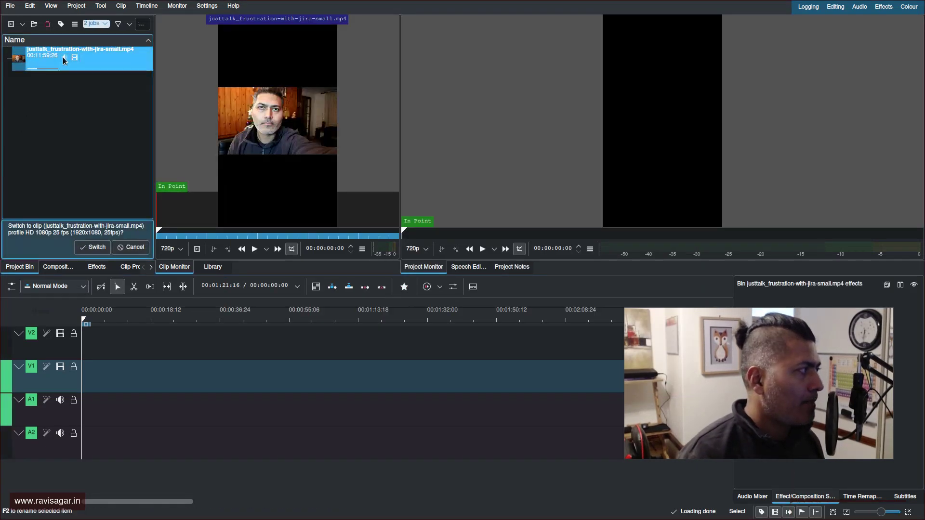
# Step: Place the imported clip at the start of tracks V1 and A1, declining the switch to the clip's profile
pyautogui.moveTo(60, 67); pyautogui.dragTo(98, 392)
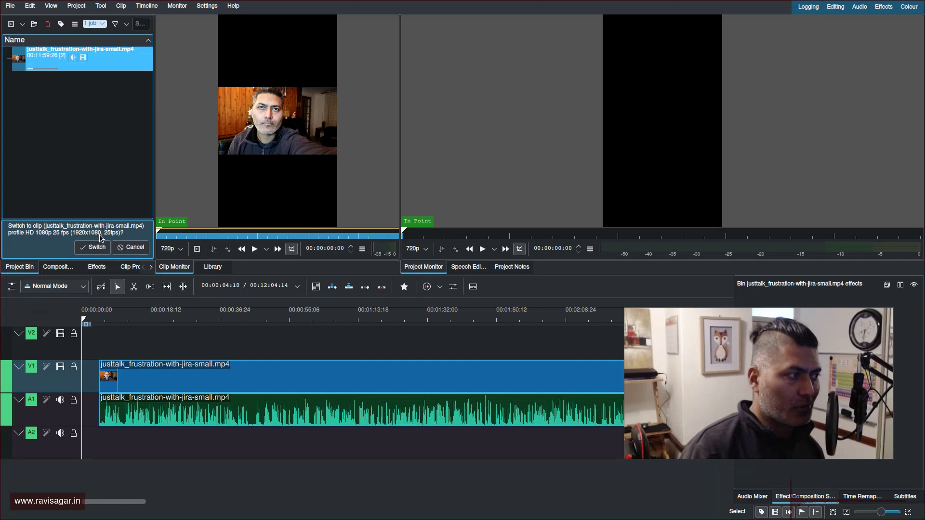
pyautogui.click(131, 248)
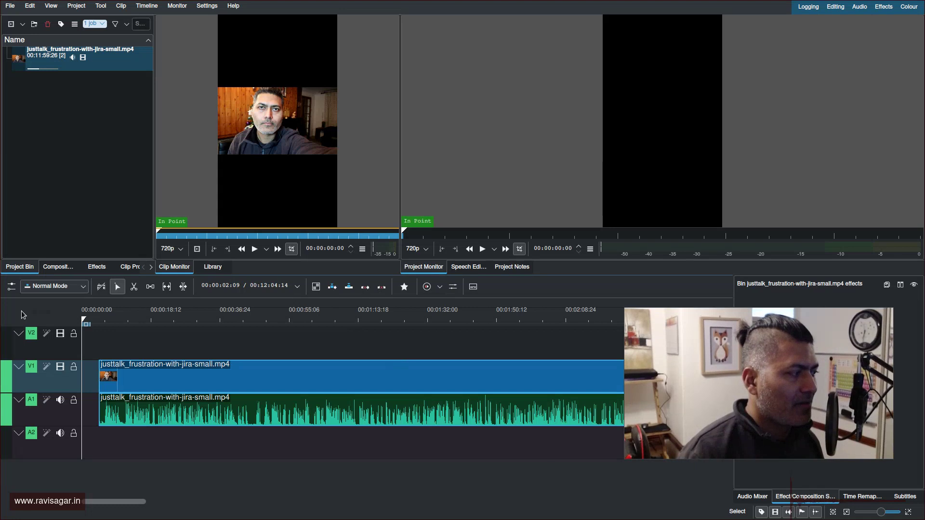
pyautogui.moveTo(150, 380); pyautogui.dragTo(141, 381)
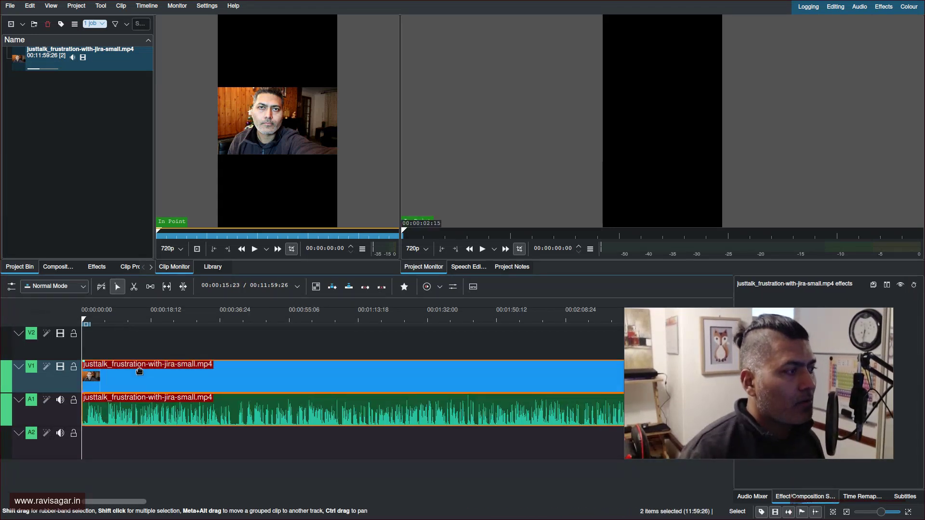
# Step: Show the clip at about 11 seconds and lower the master volume in the audio mixer almost to its minimum
pyautogui.click(121, 318)
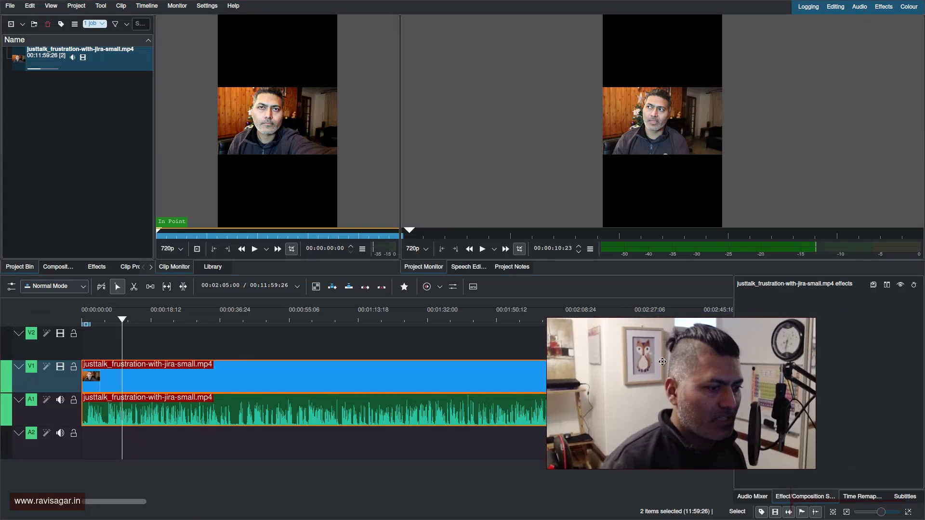
pyautogui.click(752, 497)
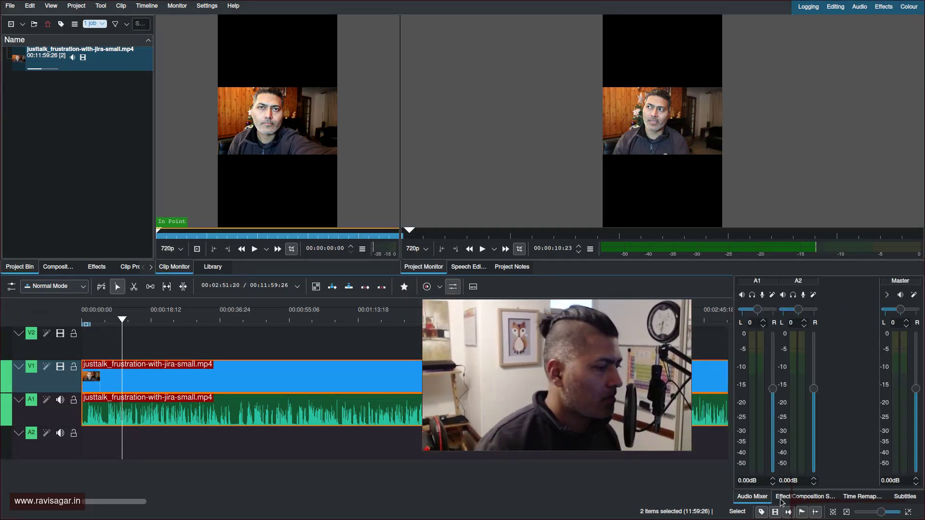
pyautogui.moveTo(915, 389); pyautogui.dragTo(916, 467)
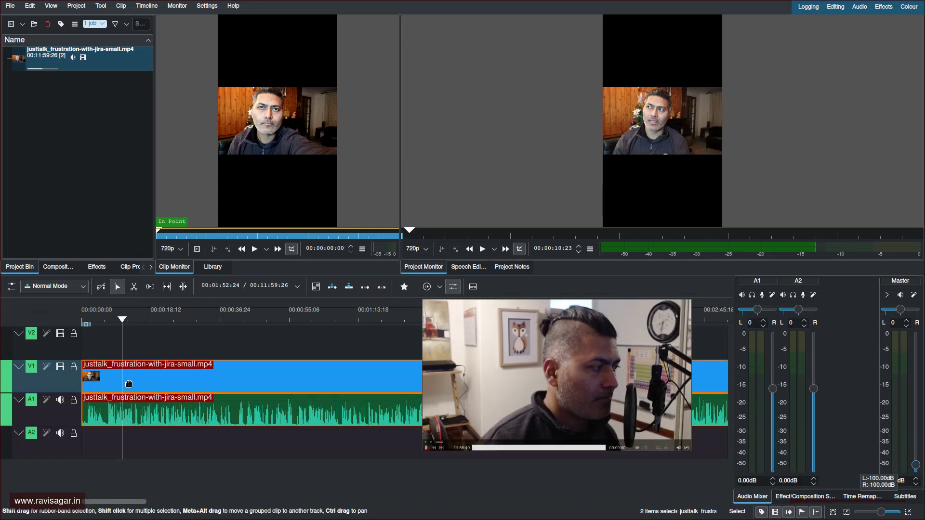
# Step: Play the timeline briefly from about 16 seconds, then stop playback
pyautogui.click(141, 321)
pyautogui.press('space')
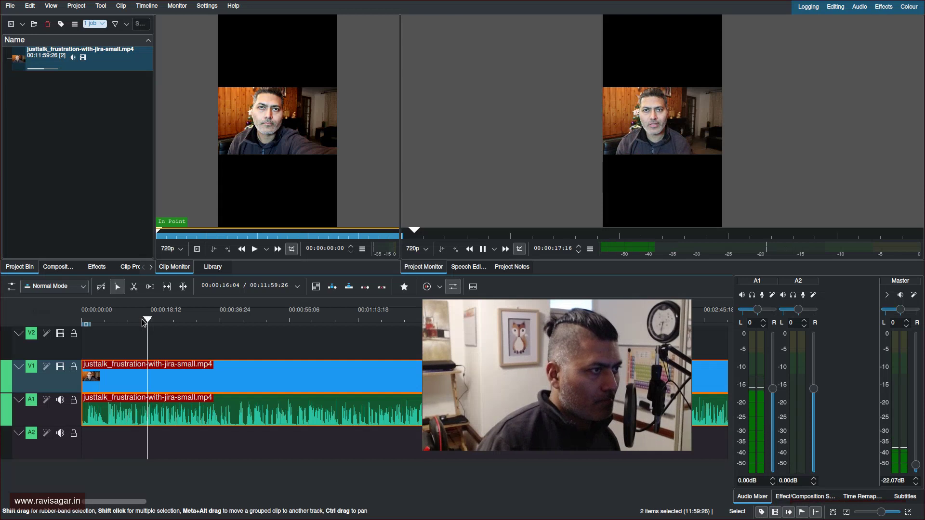
pyautogui.press('space')
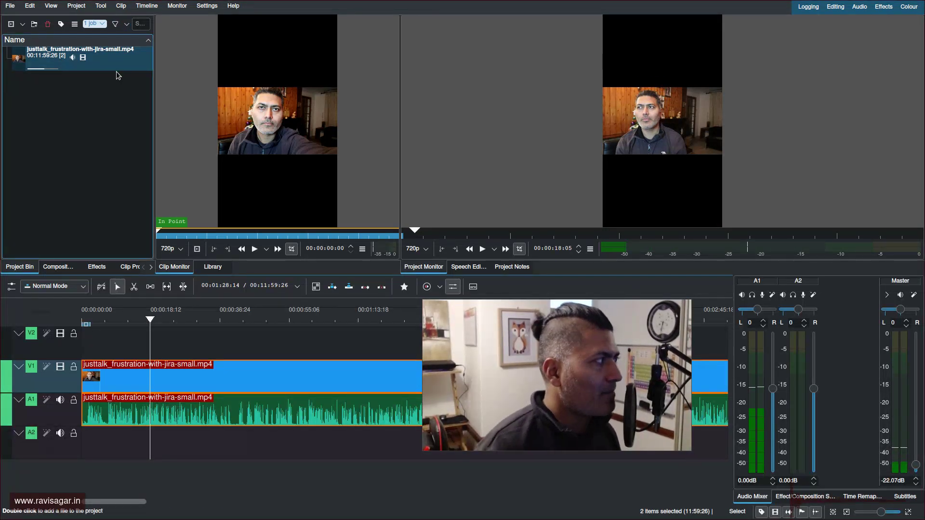
# Step: Search the effects for "trans" and apply the Transform effect to the video clip on V1
pyautogui.click(97, 266)
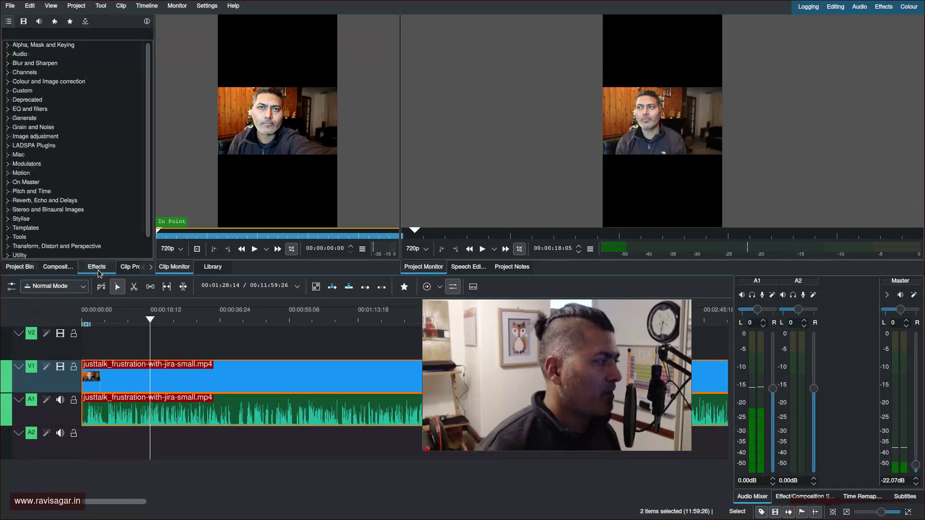
pyautogui.click(92, 33)
pyautogui.write('trans')
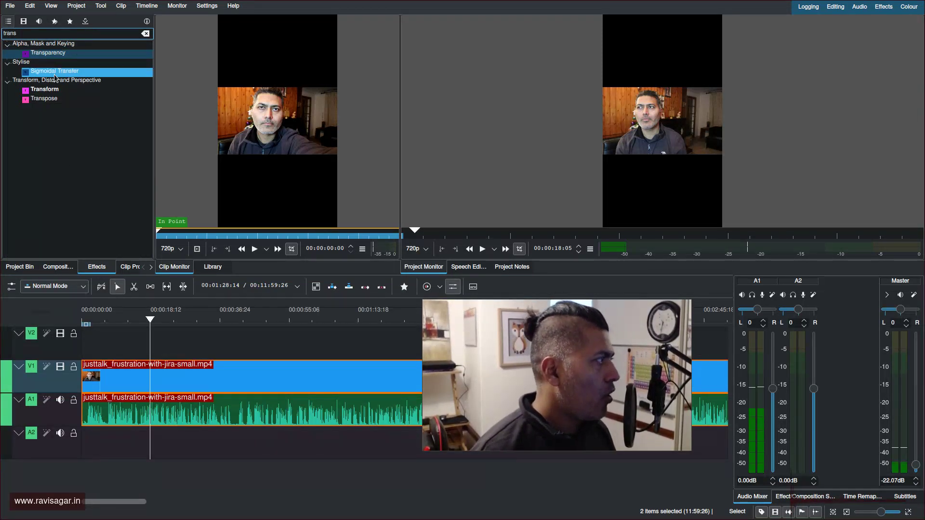
pyautogui.moveTo(45, 94); pyautogui.dragTo(201, 387)
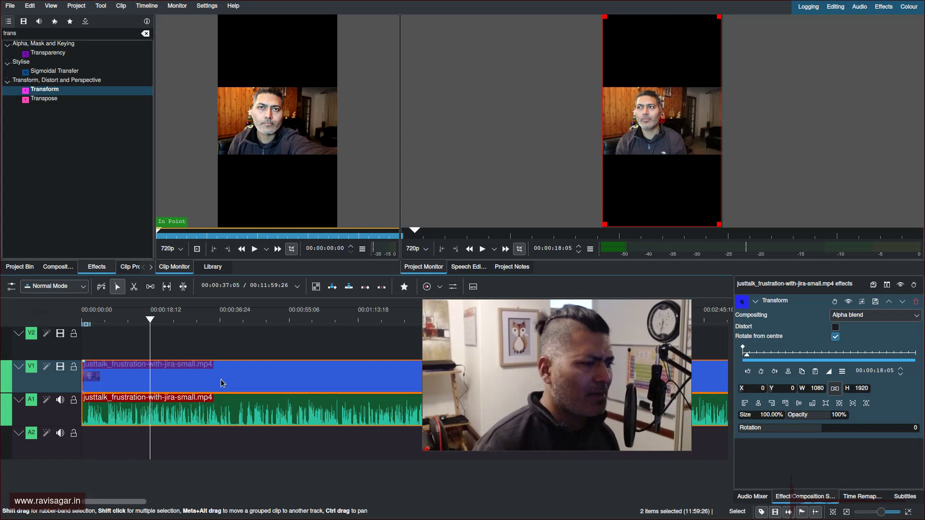
# Step: Enlarge the clip's transform frame to about 2476 × 3200 and move it to about X -497, Y -748, centring the speaker
pyautogui.click(790, 391)
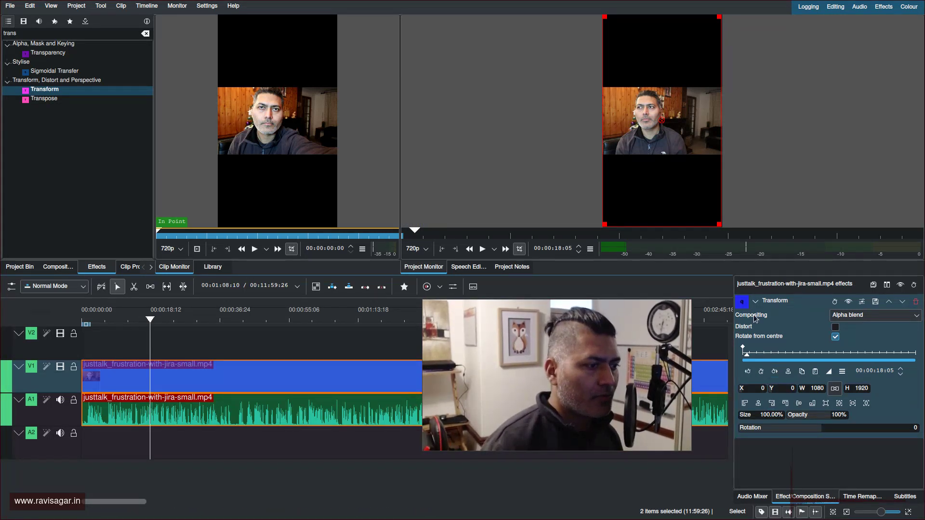
pyautogui.moveTo(718, 224); pyautogui.dragTo(641, 161)
pyautogui.moveTo(601, 109); pyautogui.dragTo(759, 268)
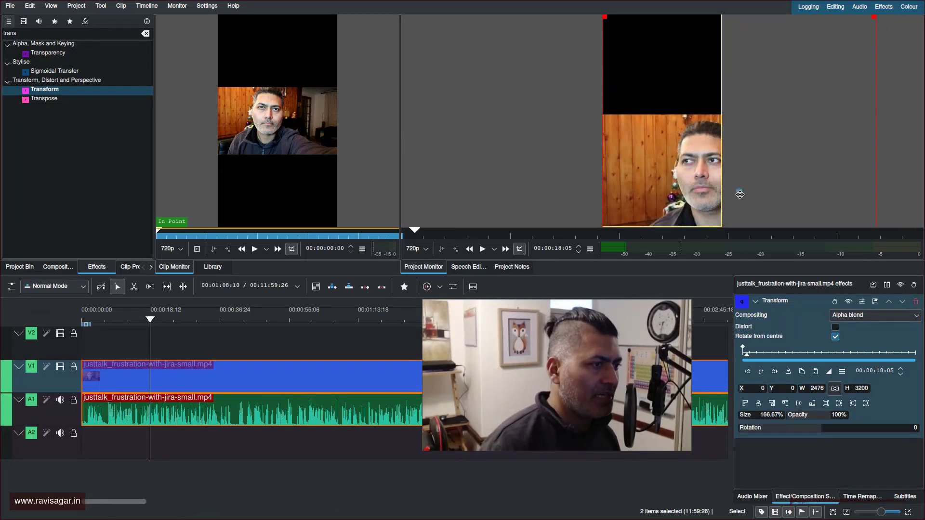
pyautogui.moveTo(735, 191); pyautogui.dragTo(691, 117)
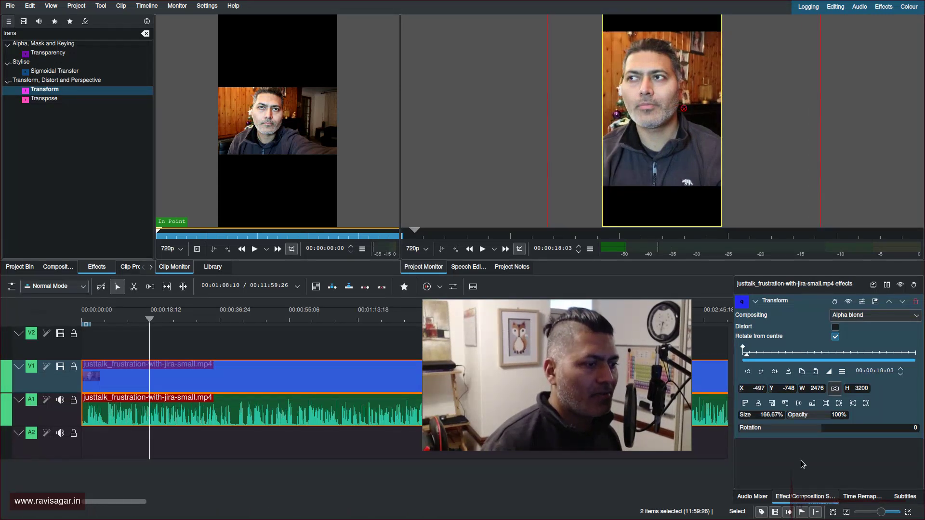
# Step: Enlarge the clip's transform to 285.83% and move its frame to about X -663, Y -1645
pyautogui.scroll(10, 767, 415)
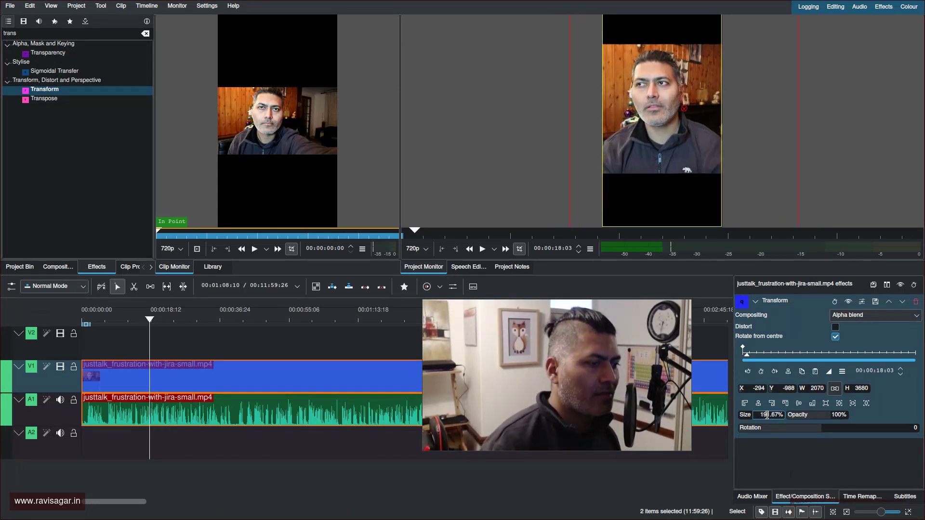
pyautogui.scroll(1, 767, 415)
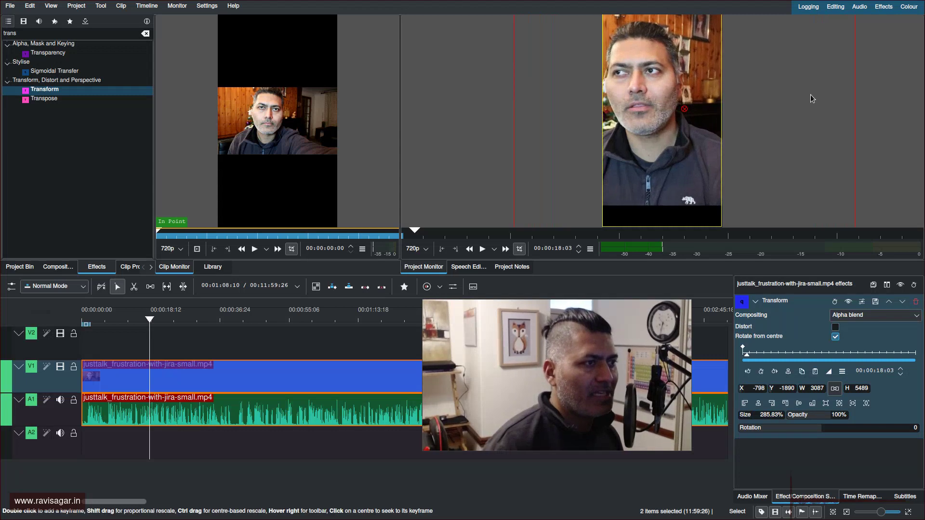
pyautogui.scroll(-1, 807, 135)
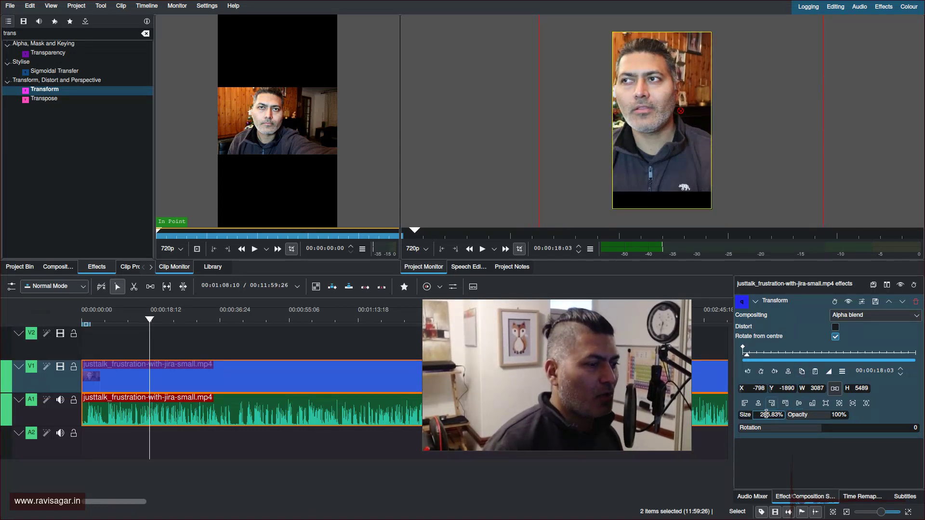
pyautogui.moveTo(679, 111); pyautogui.dragTo(692, 137)
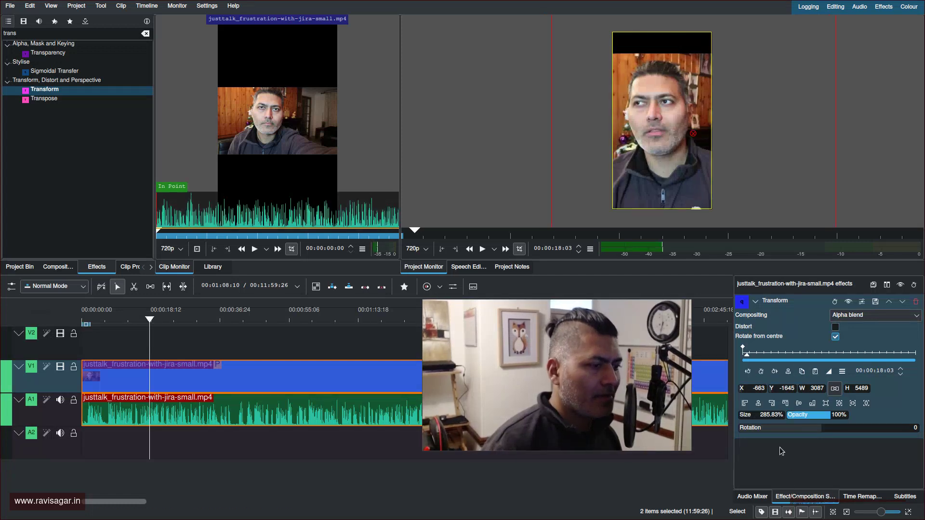
# Step: Set the transform size to 360.83% and position the clip at about X -937, Y -2487 so it fills the vertical frame
pyautogui.scroll(11, 770, 412)
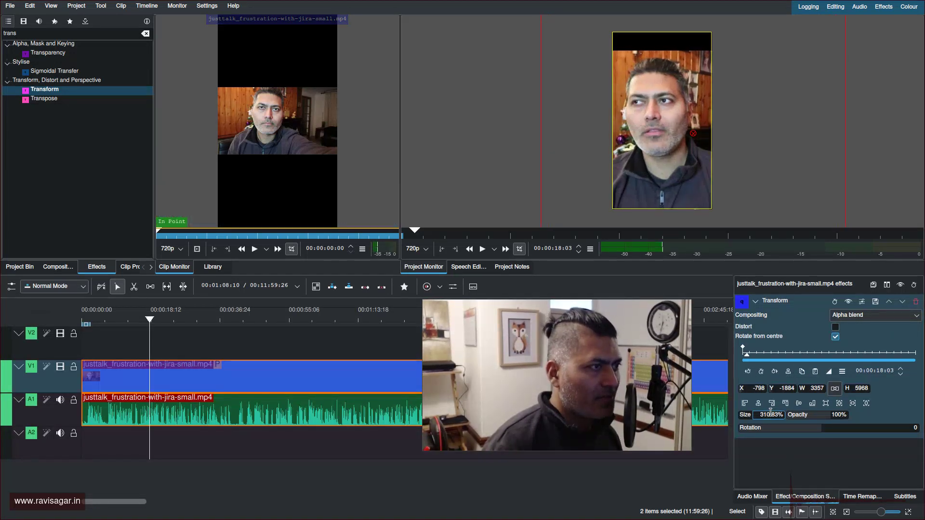
pyautogui.scroll(7, 769, 413)
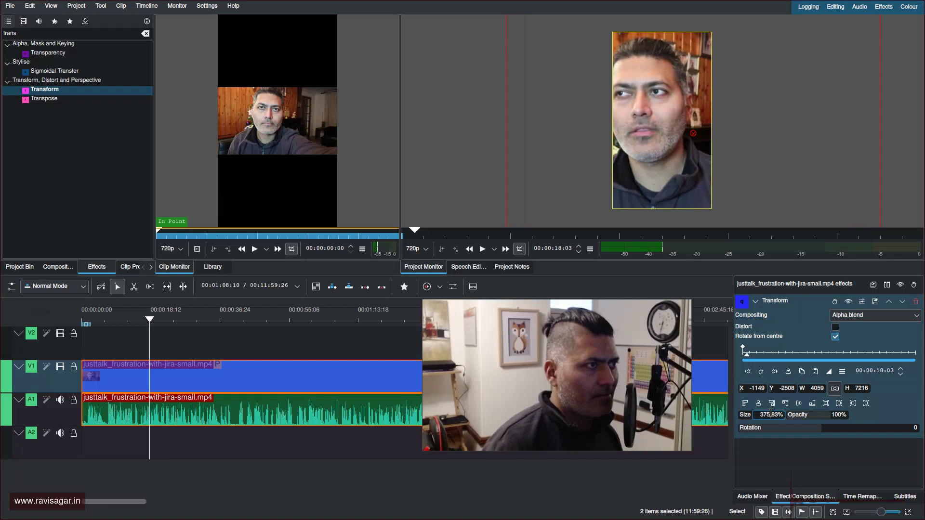
pyautogui.moveTo(695, 135); pyautogui.dragTo(707, 126)
pyautogui.scroll(-2, 679, 131)
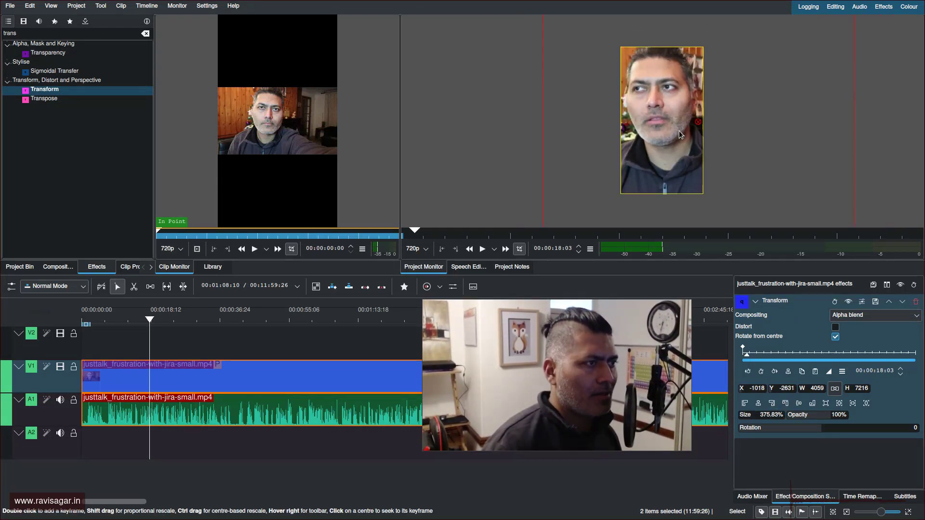
pyautogui.scroll(4, 678, 131)
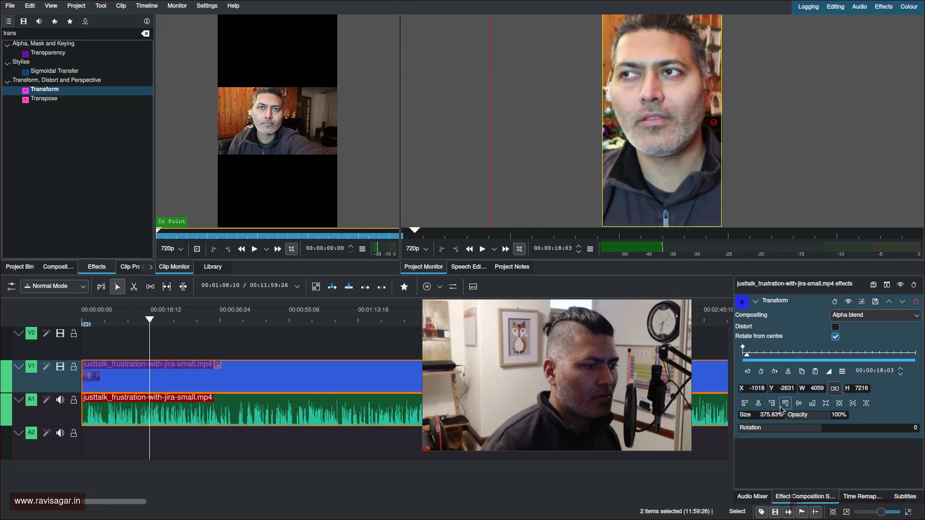
pyautogui.scroll(-3, 774, 414)
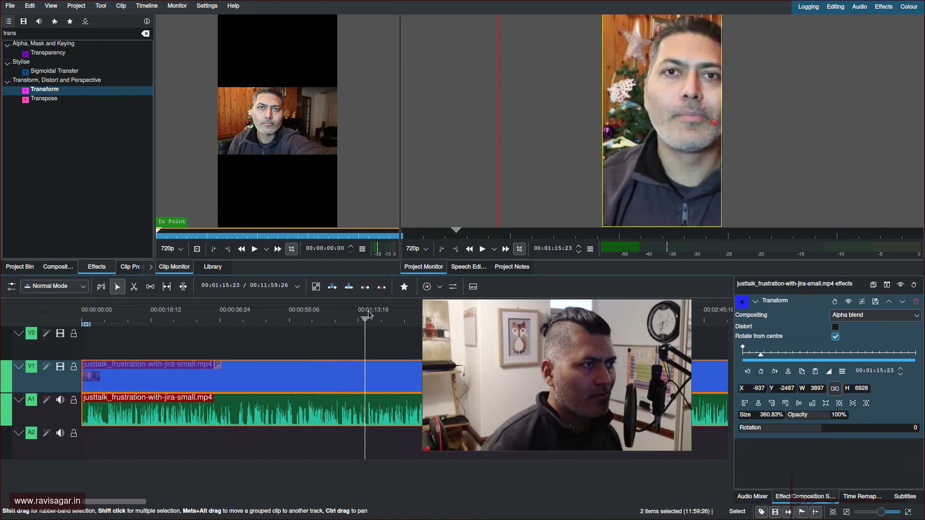
# Step: Show the clip at about 53 seconds and make the monitor area taller above the timeline
pyautogui.click(283, 309)
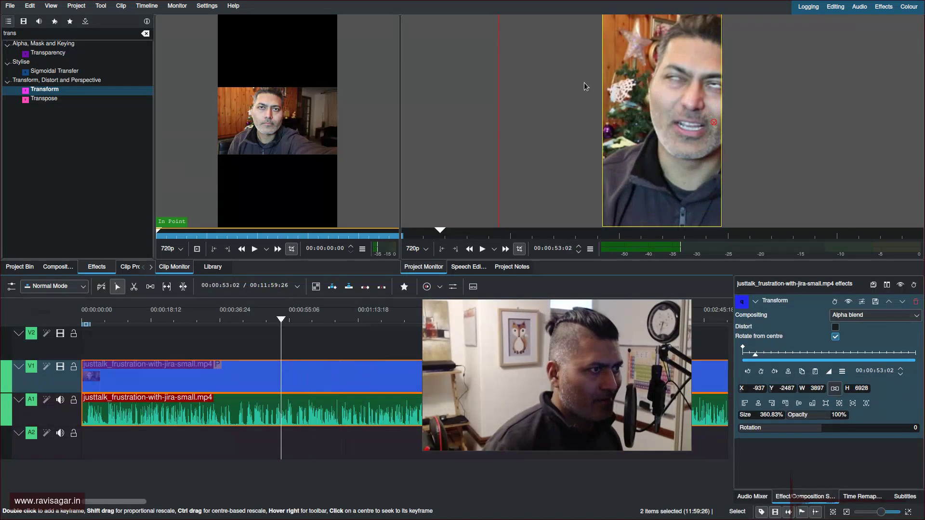
pyautogui.scroll(2, 845, 126)
pyautogui.scroll(-1, 844, 126)
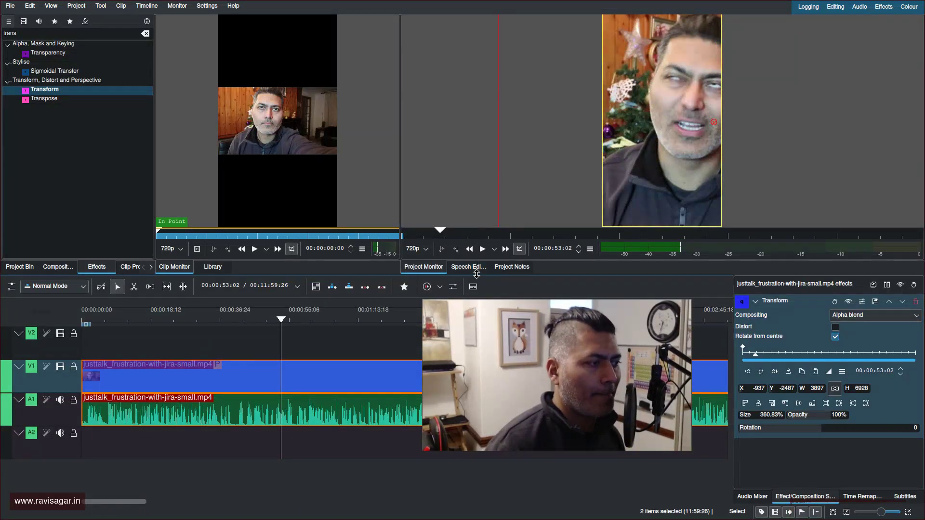
pyautogui.moveTo(478, 277); pyautogui.dragTo(478, 337)
# Step: At about 1:10, move the clip's frame to about X -1150, Y -2496 to centre the face, and scrub to about 1:16
pyautogui.click(346, 380)
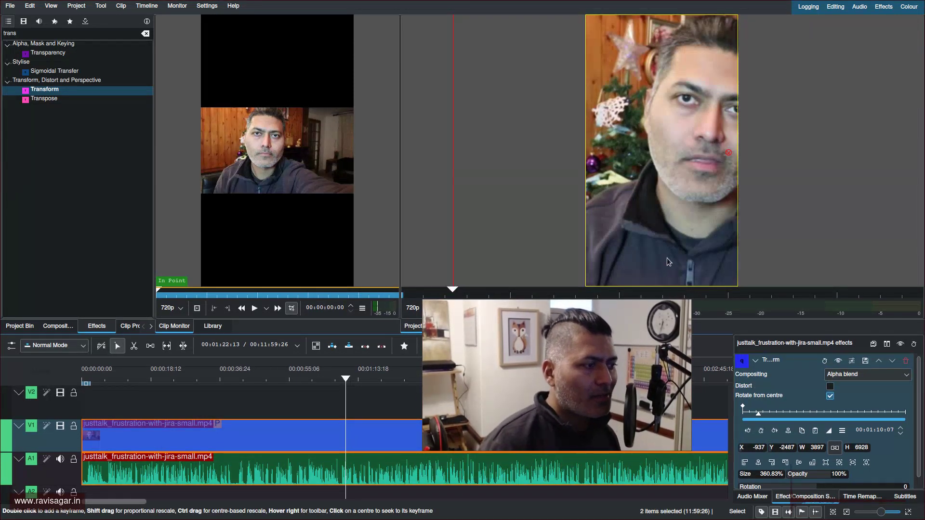
pyautogui.moveTo(726, 151); pyautogui.dragTo(712, 149)
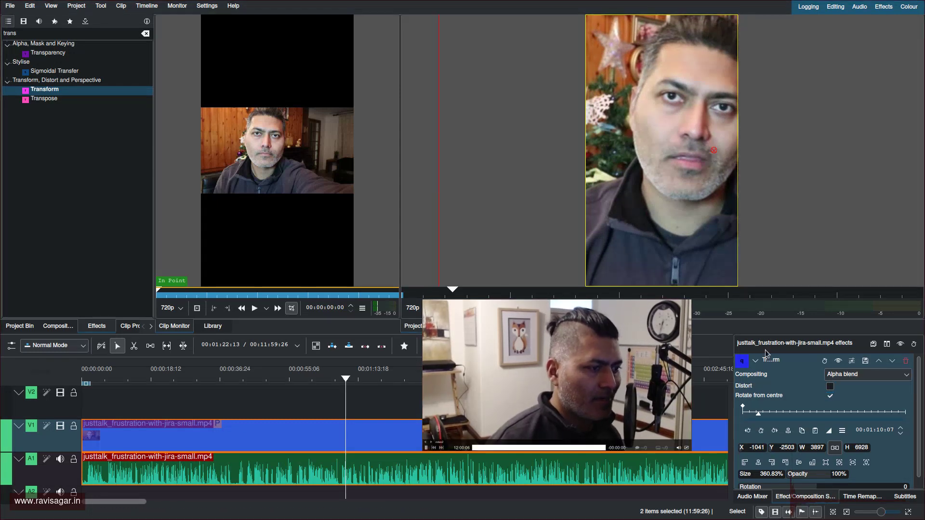
pyautogui.click(342, 379)
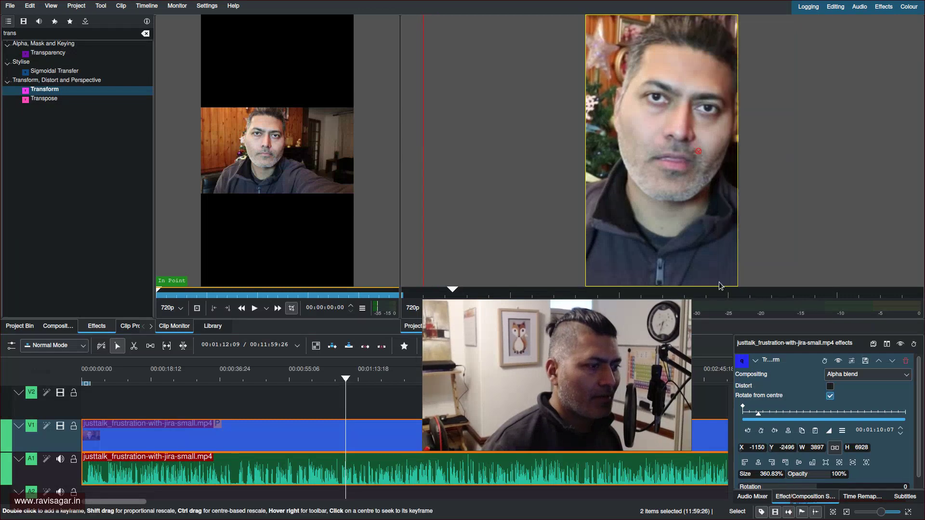
pyautogui.click(701, 379)
pyautogui.moveTo(422, 378); pyautogui.dragTo(364, 381)
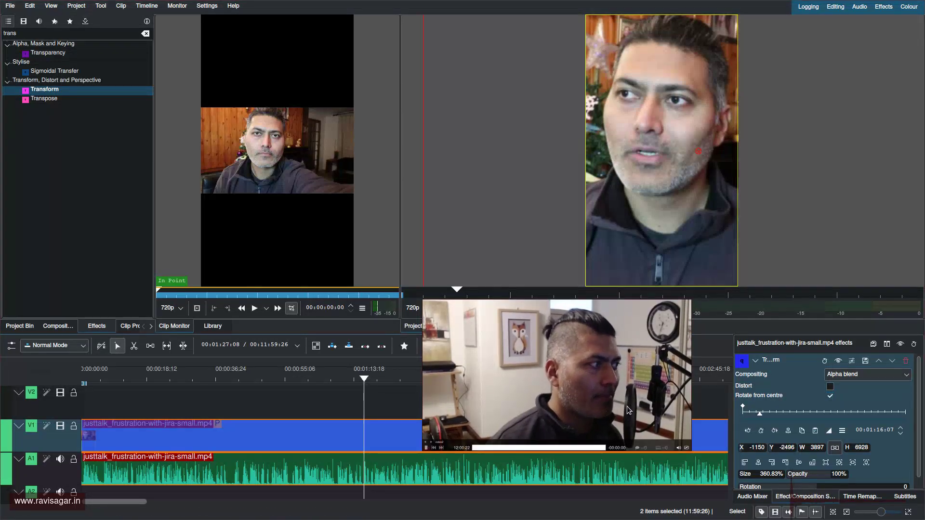
# Step: Delete the clip from the timeline and open the file chooser for adding another clip to the project bin
pyautogui.press('Delete')
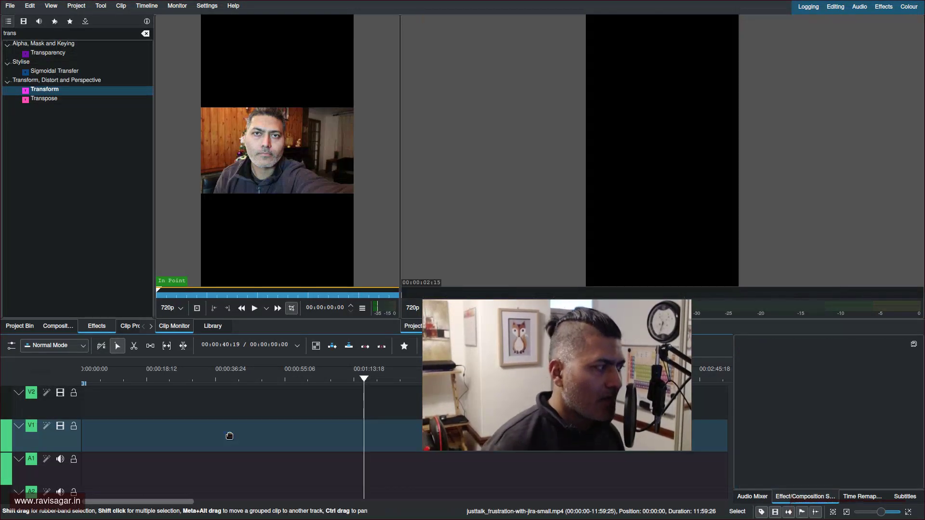
pyautogui.click(15, 326)
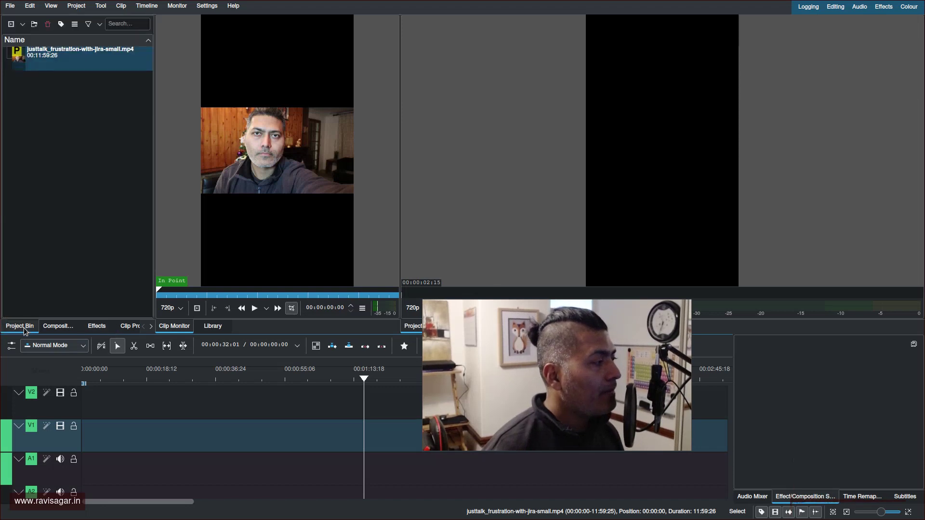
pyautogui.rightClick(51, 149)
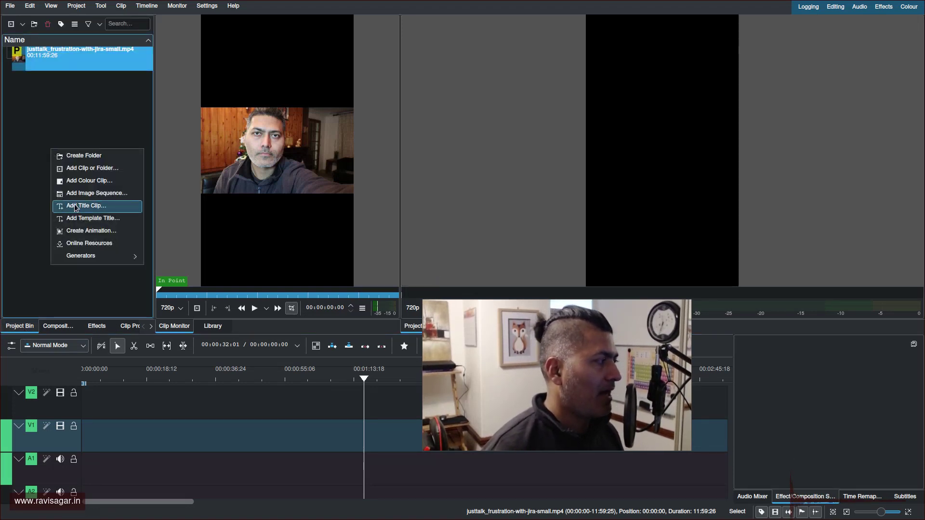
pyautogui.click(82, 168)
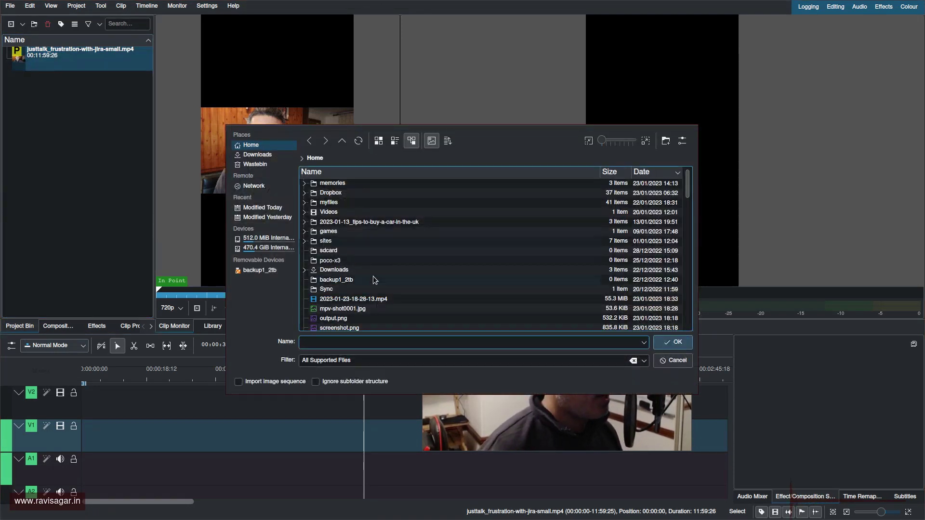
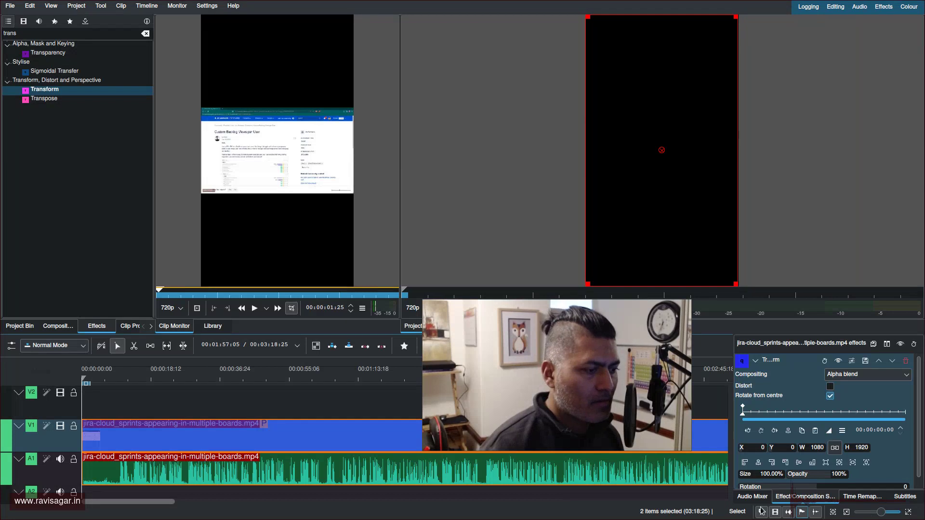
# Step: Check the audio mixer, show the jira-cloud_sprints-appearing-in-multiple-boards.mp4 clip at about 10 seconds, and return to its effect settings
pyautogui.click(748, 496)
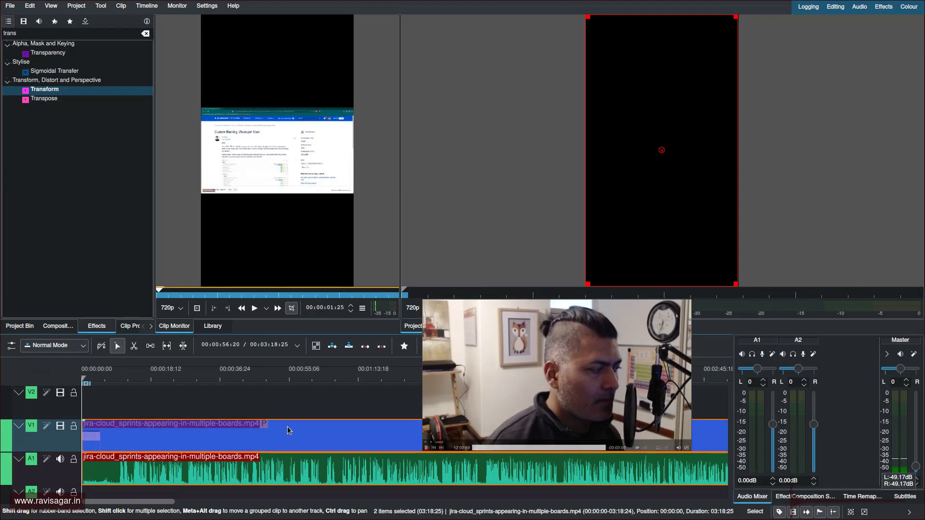
pyautogui.click(106, 379)
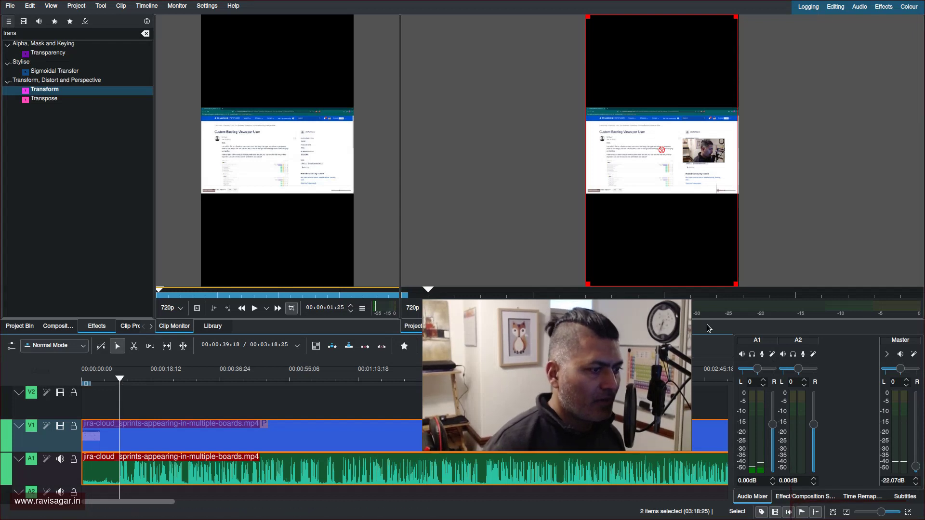
pyautogui.click(802, 497)
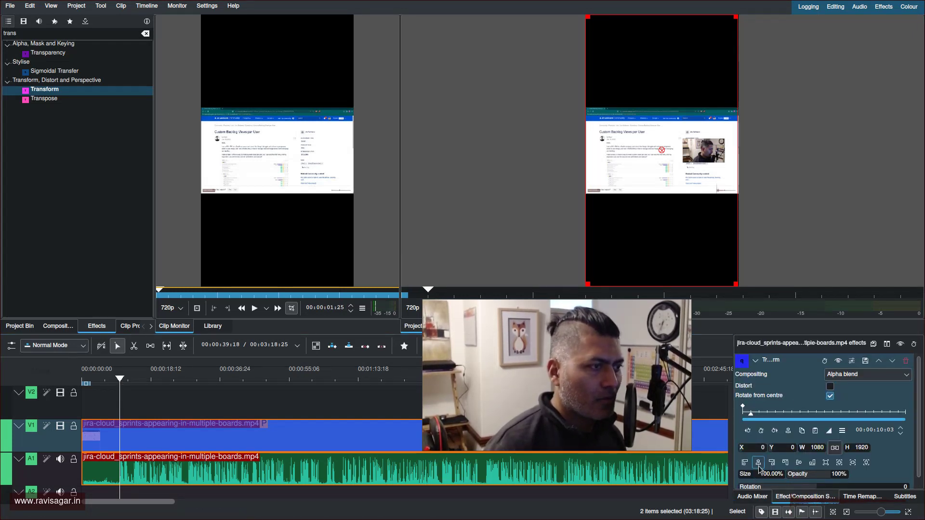
# Step: Scale the Jira clip's transform to 328.33% and move it to about X -319, Y -2217, framing the start of the page text
pyautogui.scroll(15, 761, 474)
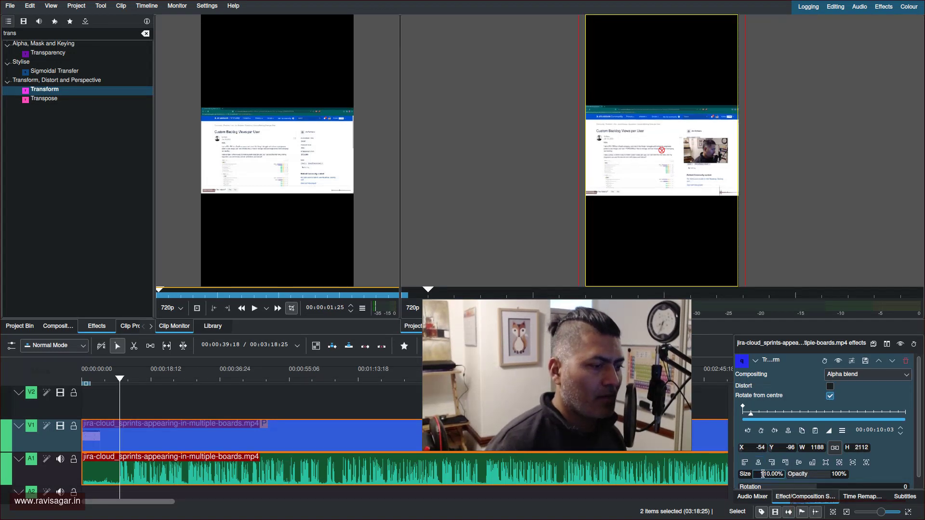
pyautogui.scroll(20, 763, 475)
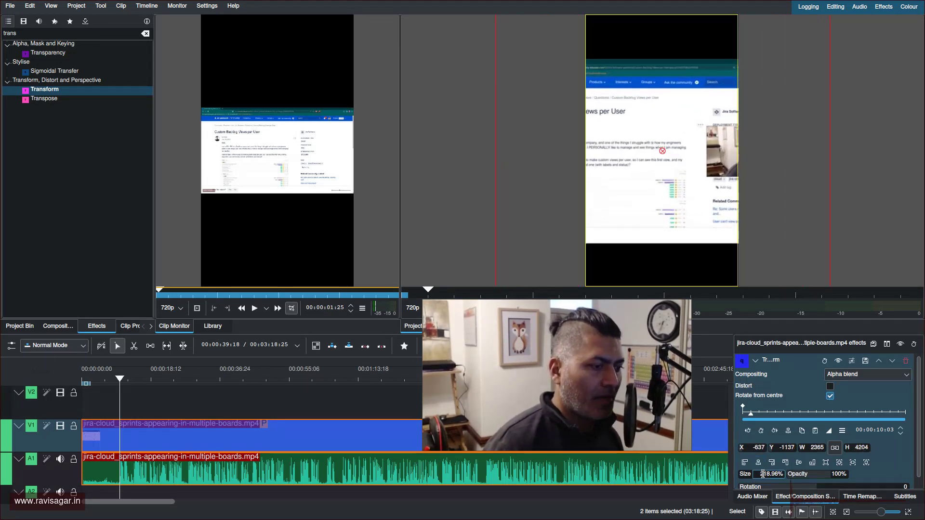
pyautogui.scroll(4, 762, 474)
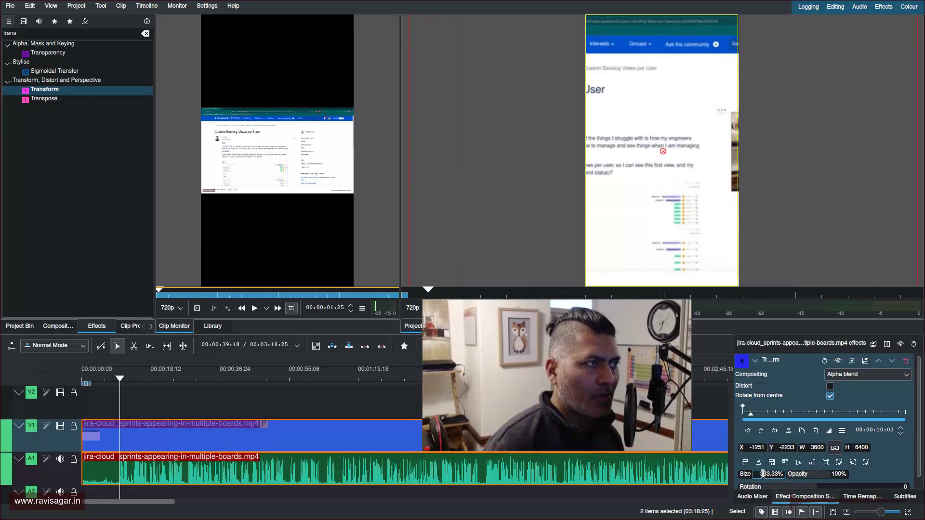
pyautogui.scroll(-1, 762, 474)
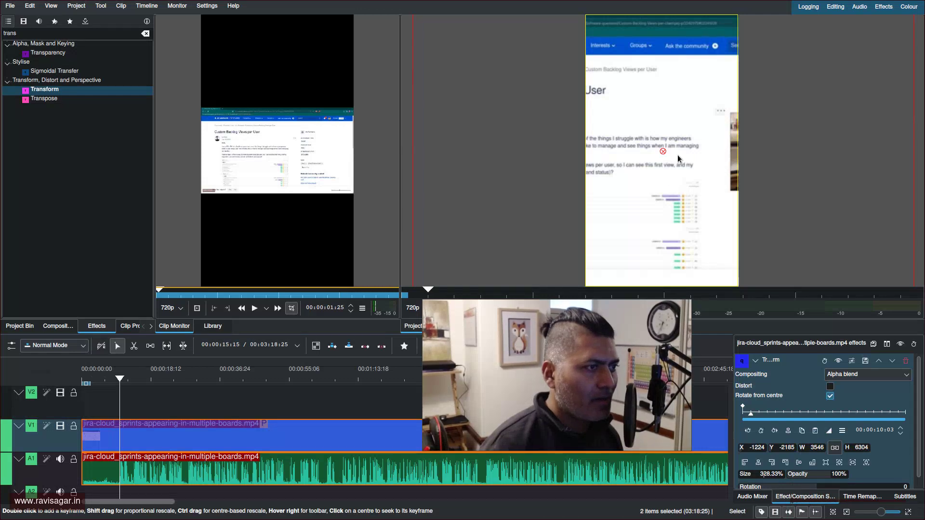
pyautogui.moveTo(663, 152); pyautogui.dragTo(792, 151)
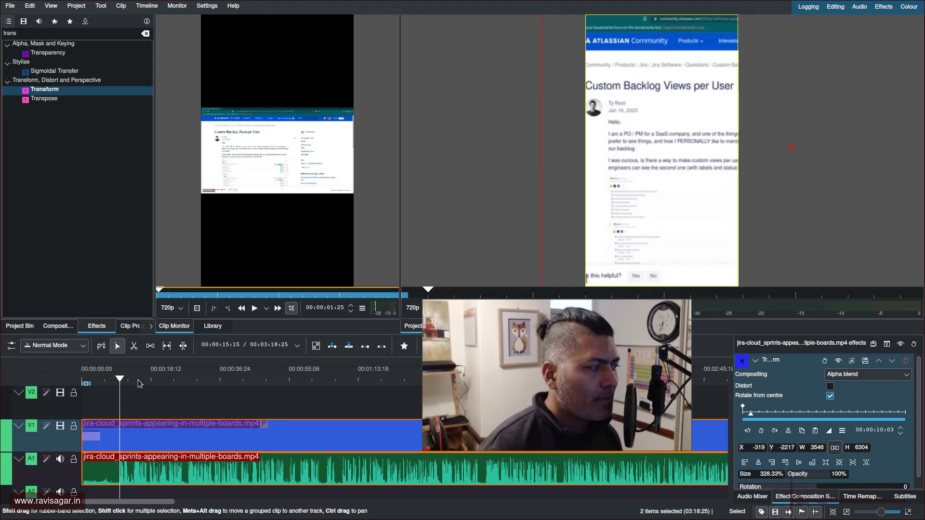
# Step: Add a transform keyframe at about 1:07 and move the clip's frame there to about X -486, Y -2223
pyautogui.moveTo(175, 380); pyautogui.dragTo(337, 382)
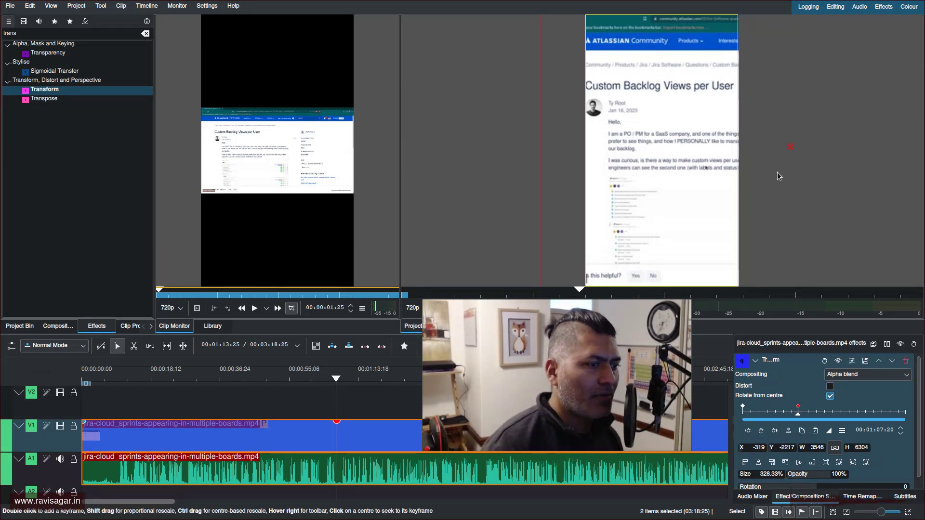
pyautogui.moveTo(787, 144); pyautogui.dragTo(764, 145)
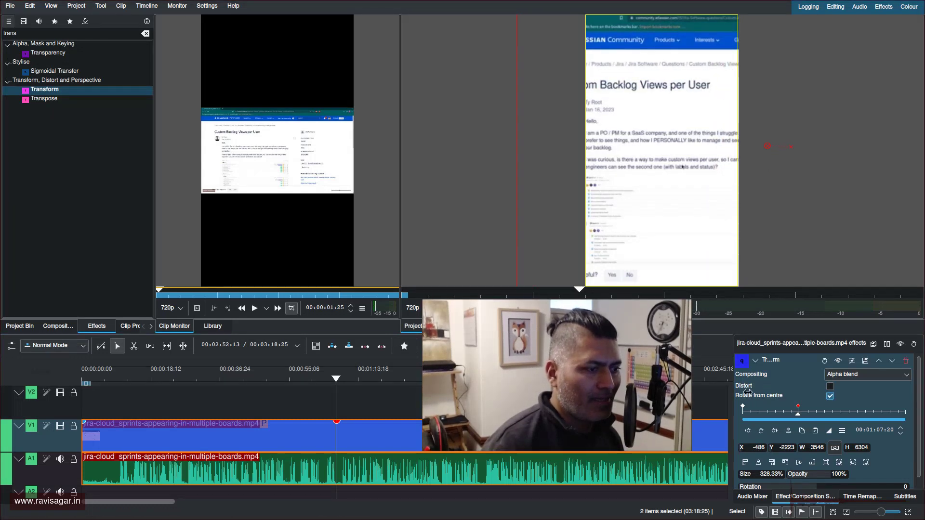
# Step: Scrub and play the timeline between about 50 seconds and 1:09 to review the keyframed pan, with the audio mixer shown
pyautogui.click(311, 377)
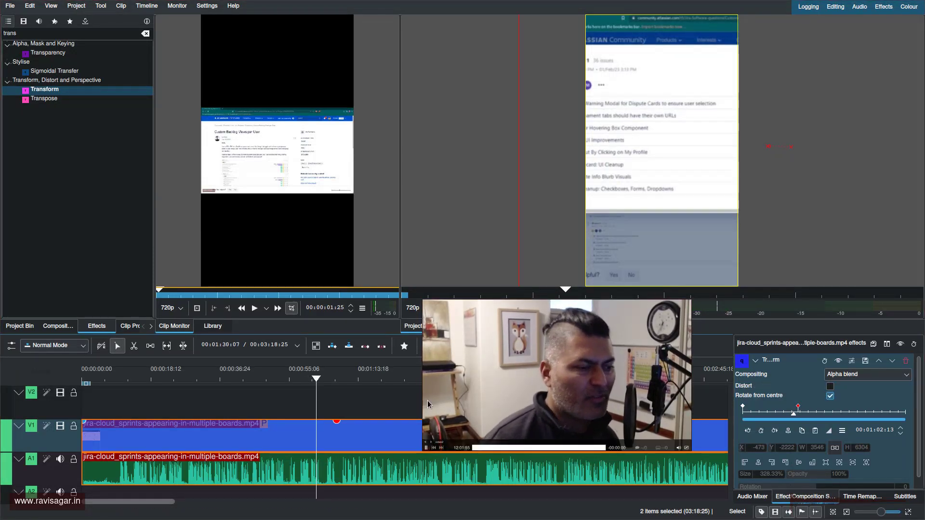
pyautogui.click(753, 496)
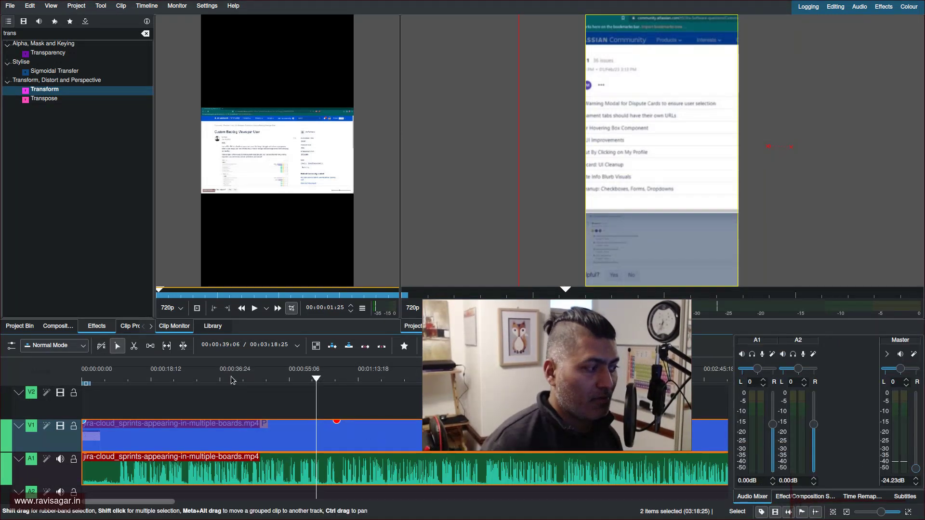
pyautogui.moveTo(317, 378); pyautogui.dragTo(329, 379)
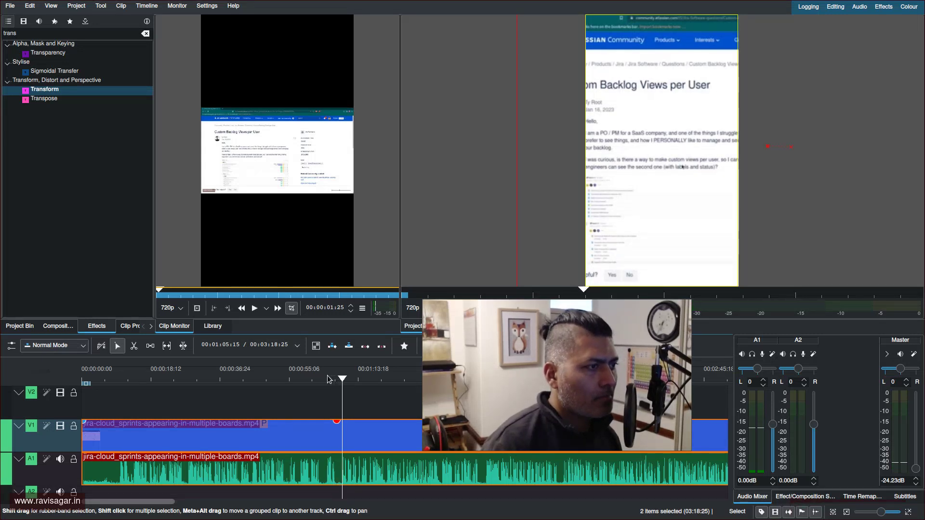
pyautogui.moveTo(328, 379); pyautogui.dragTo(273, 380)
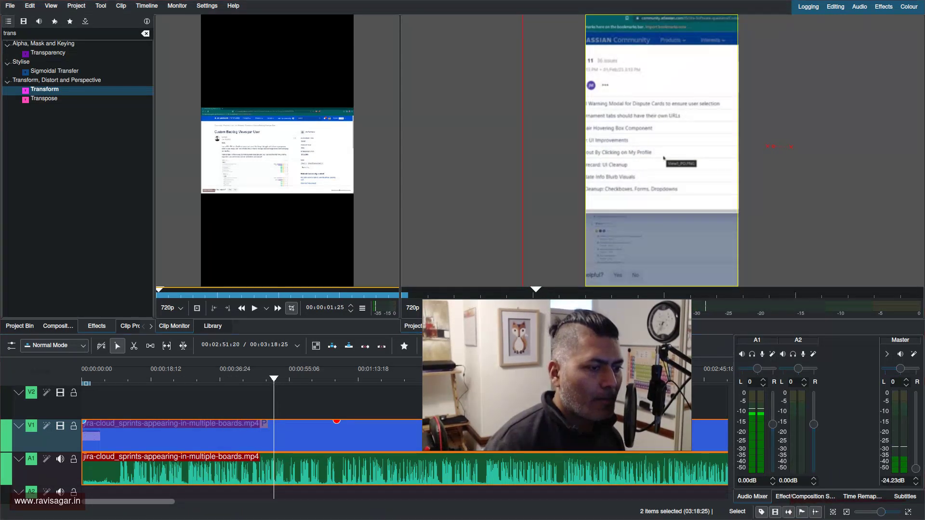
pyautogui.click(323, 383)
pyautogui.moveTo(324, 386); pyautogui.dragTo(285, 397)
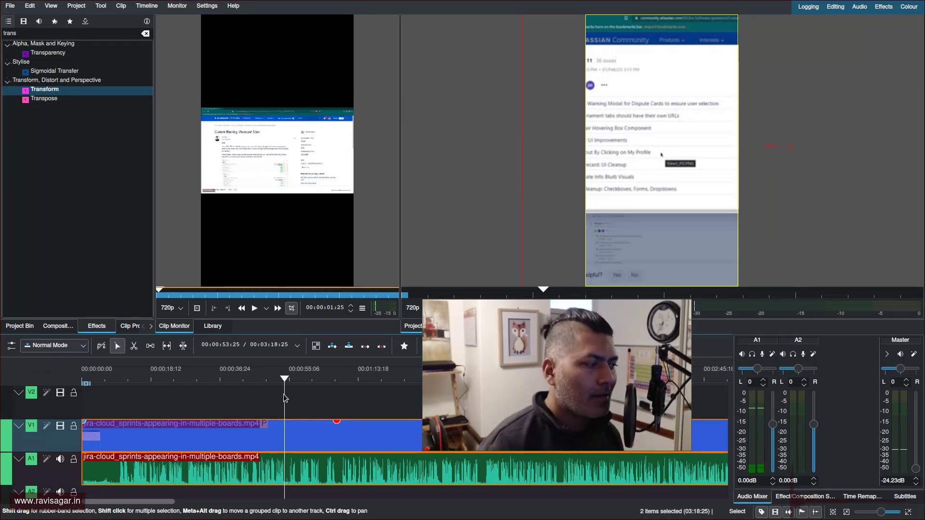
# Step: Add a transform keyframe at 00:00:52:10 on the Jira sprints clip, and remove the added keyframes
pyautogui.click(800, 499)
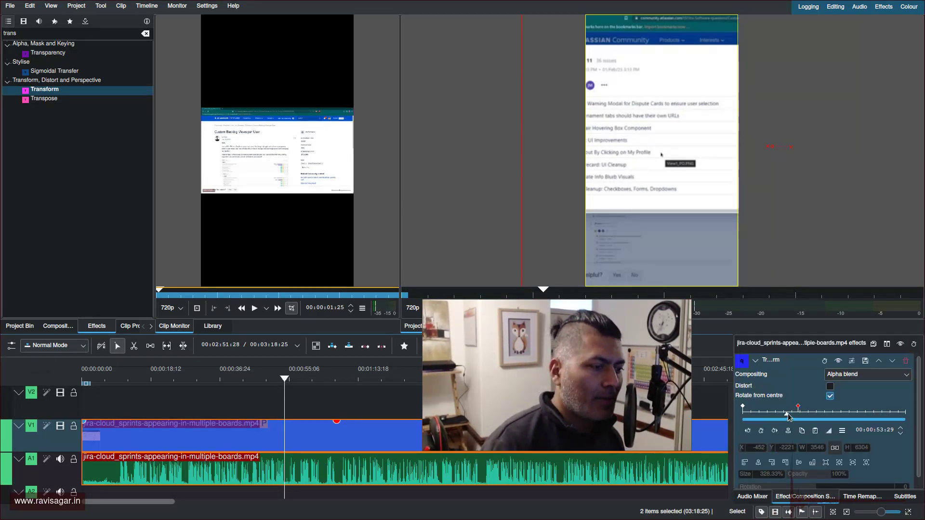
pyautogui.moveTo(788, 417)
pyautogui.mouseDown()
pyautogui.moveTo(796, 416)
pyautogui.moveTo(773, 416)
pyautogui.moveTo(786, 417)
pyautogui.mouseUp()
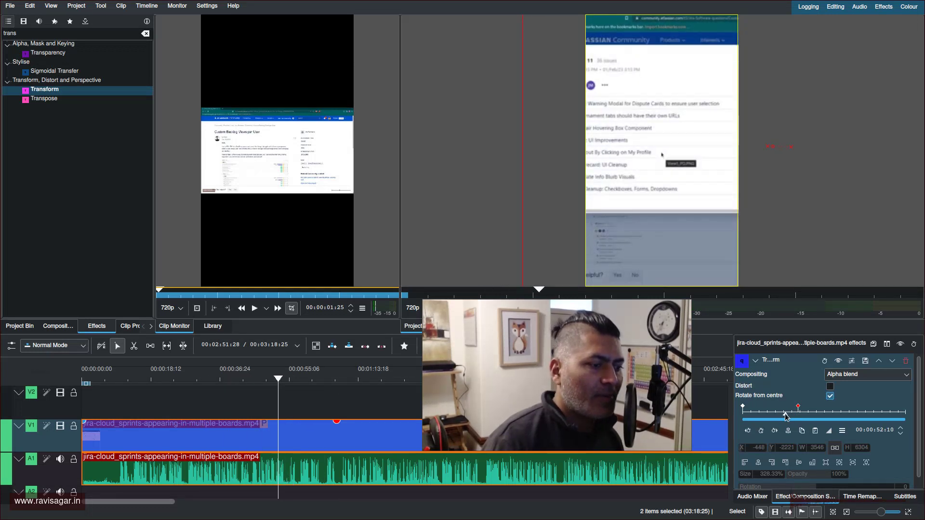
pyautogui.click(762, 430)
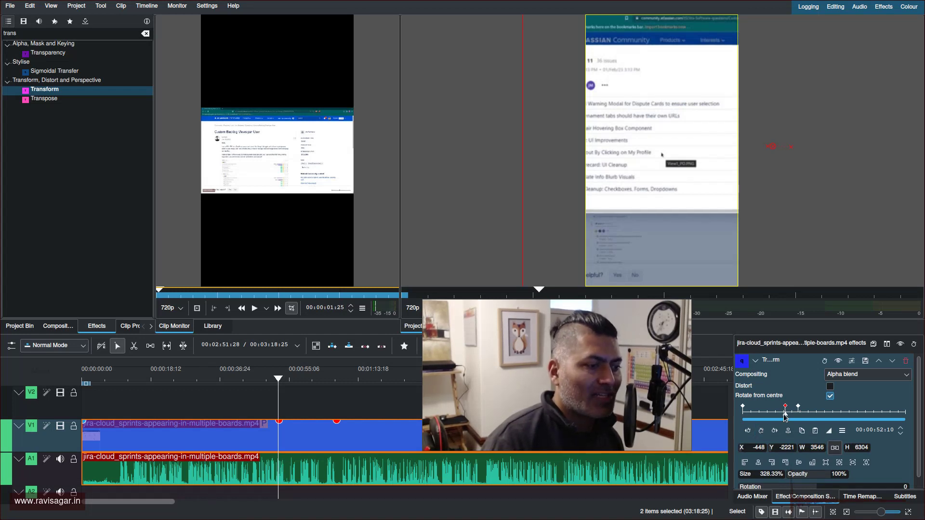
pyautogui.moveTo(785, 418)
pyautogui.mouseDown()
pyautogui.moveTo(757, 417)
pyautogui.moveTo(789, 412)
pyautogui.mouseUp()
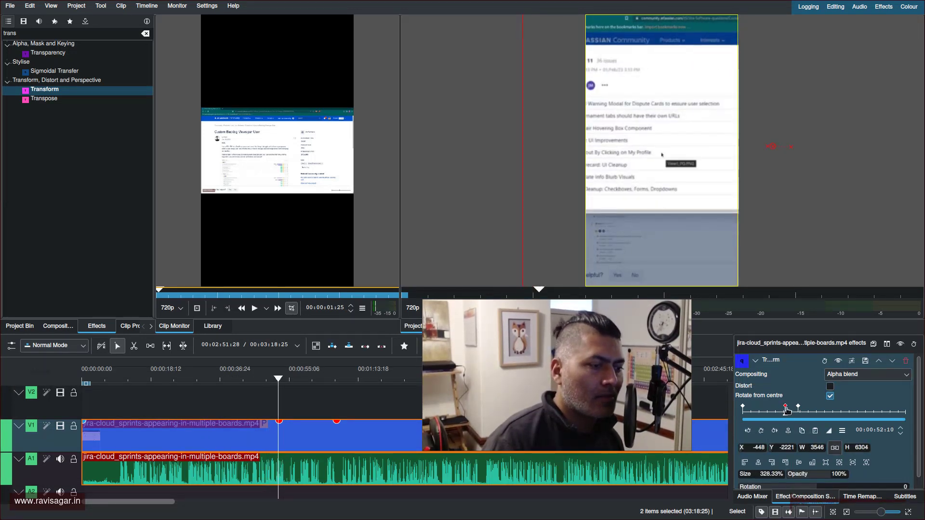
pyautogui.click(762, 430)
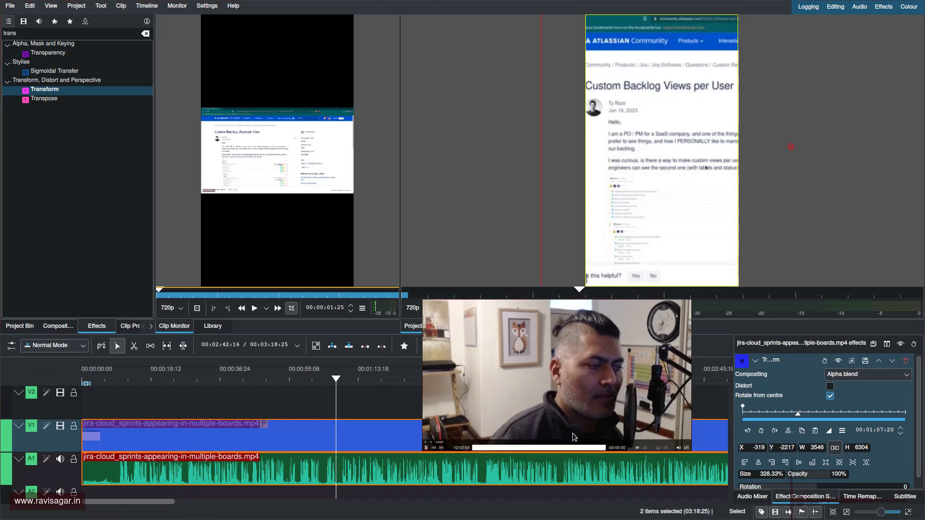
# Step: Scrub through the Jira sprints clip to its later sections and briefly play it from about 0:44 to review the framing
pyautogui.moveTo(335, 385)
pyautogui.mouseDown()
pyautogui.moveTo(449, 388)
pyautogui.moveTo(467, 374)
pyautogui.mouseUp()
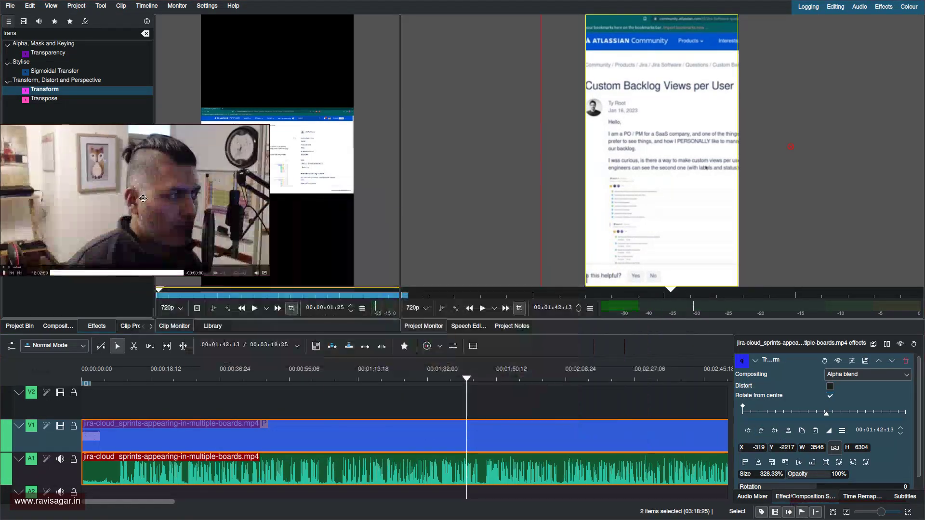
pyautogui.click(499, 379)
pyautogui.moveTo(500, 378); pyautogui.dragTo(538, 380)
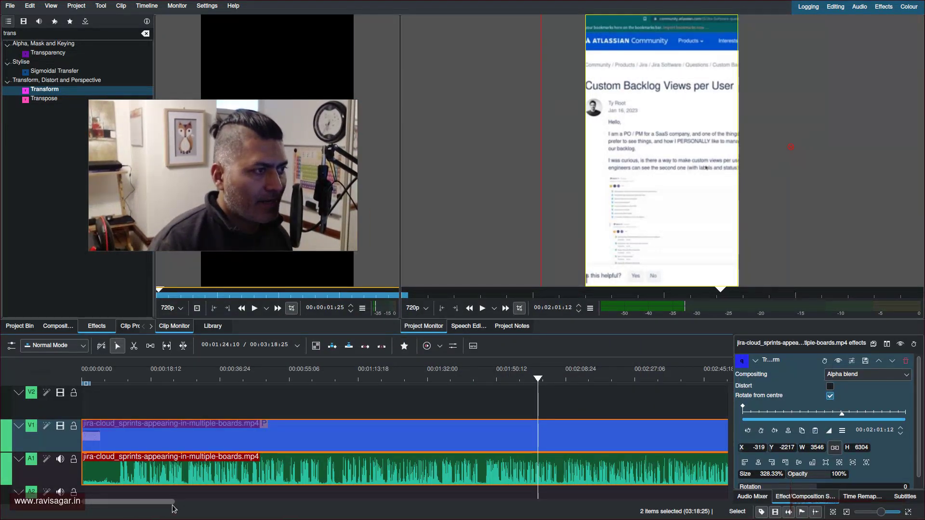
pyautogui.moveTo(149, 502); pyautogui.dragTo(207, 504)
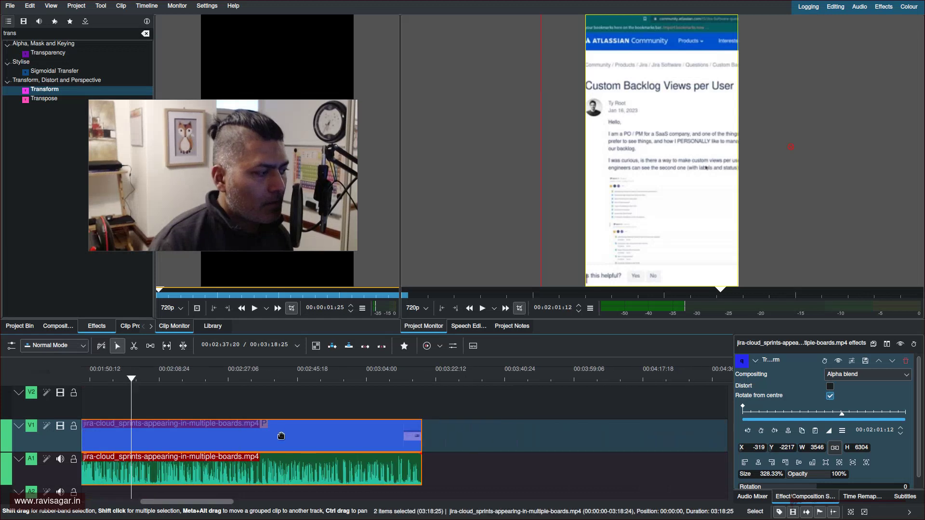
pyautogui.moveTo(265, 379); pyautogui.dragTo(187, 380)
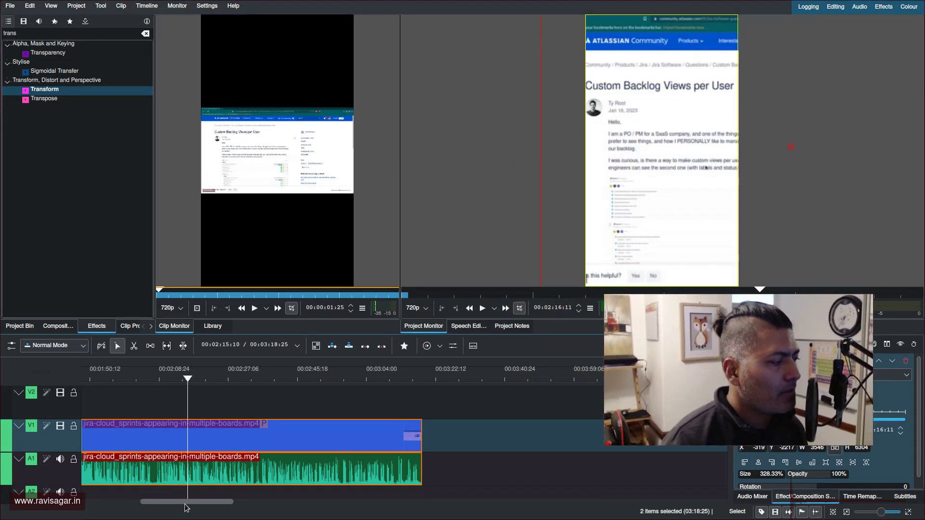
pyautogui.moveTo(187, 504); pyautogui.dragTo(60, 506)
pyautogui.moveTo(156, 381); pyautogui.dragTo(248, 396)
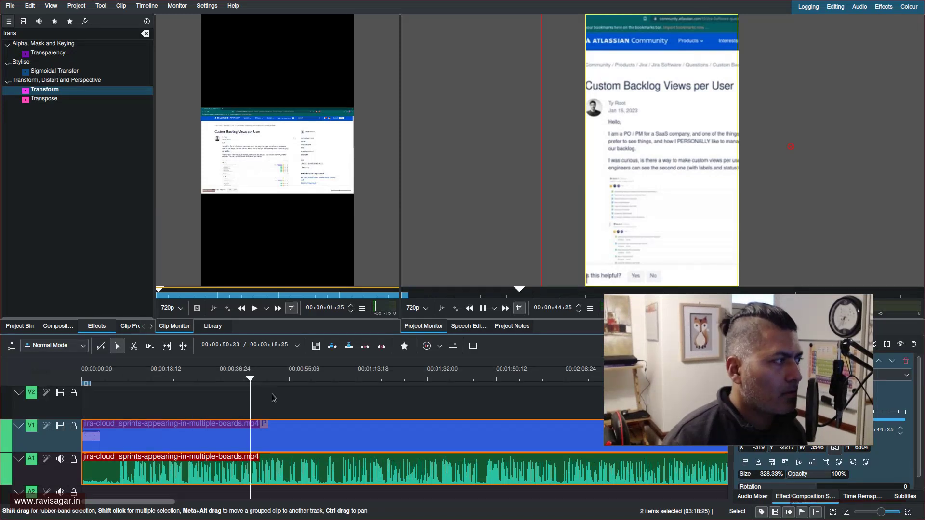
pyautogui.press('space')
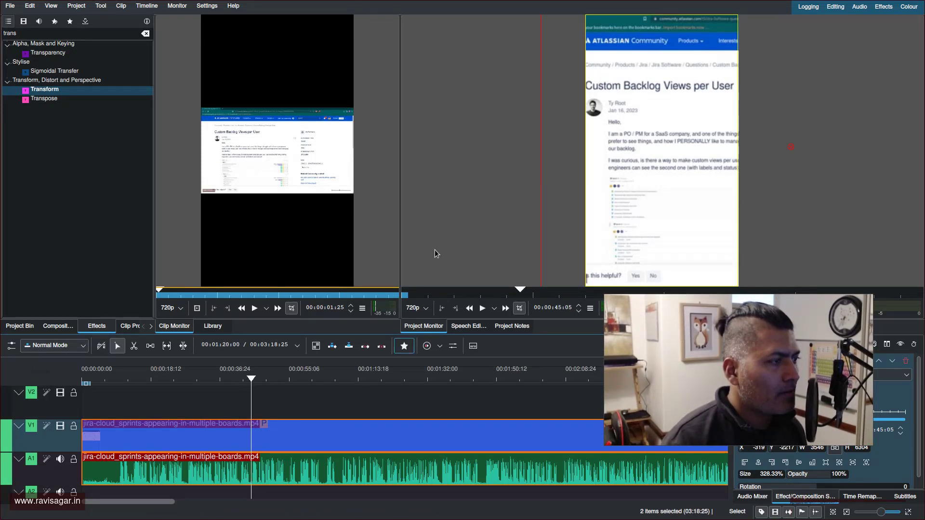
# Step: Replace the sprints clip on V1 with a newly imported jira-cloud_restrict-editing-but-allow-subtasks.mp4, placed at the start of the track
pyautogui.click(20, 327)
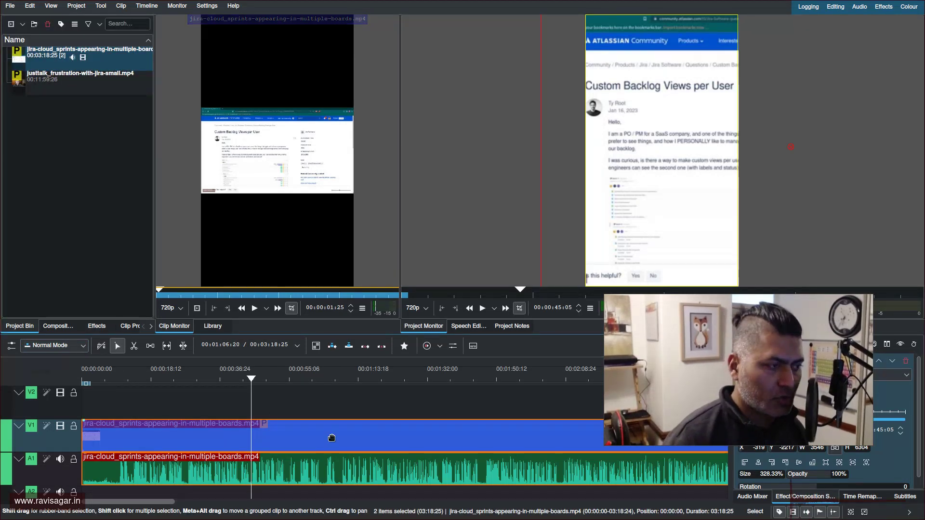
pyautogui.press('Delete')
pyautogui.rightClick(51, 223)
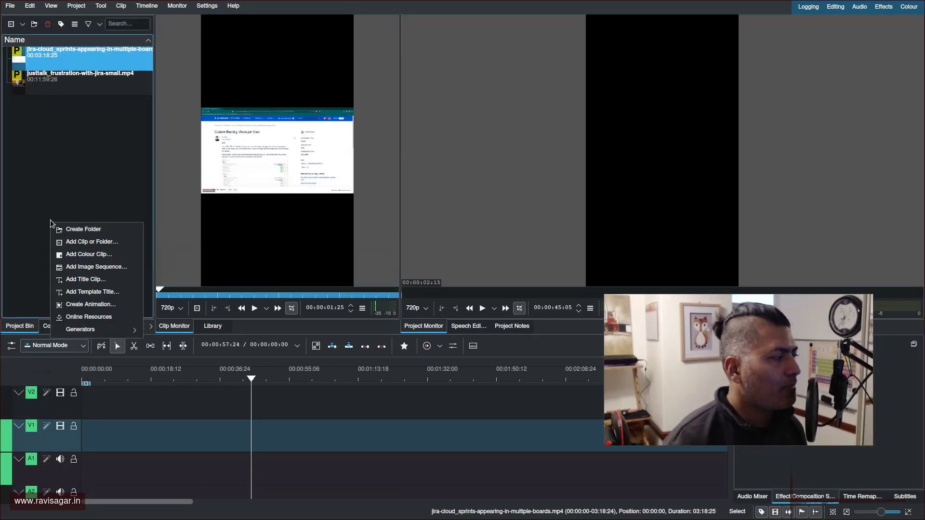
pyautogui.click(89, 243)
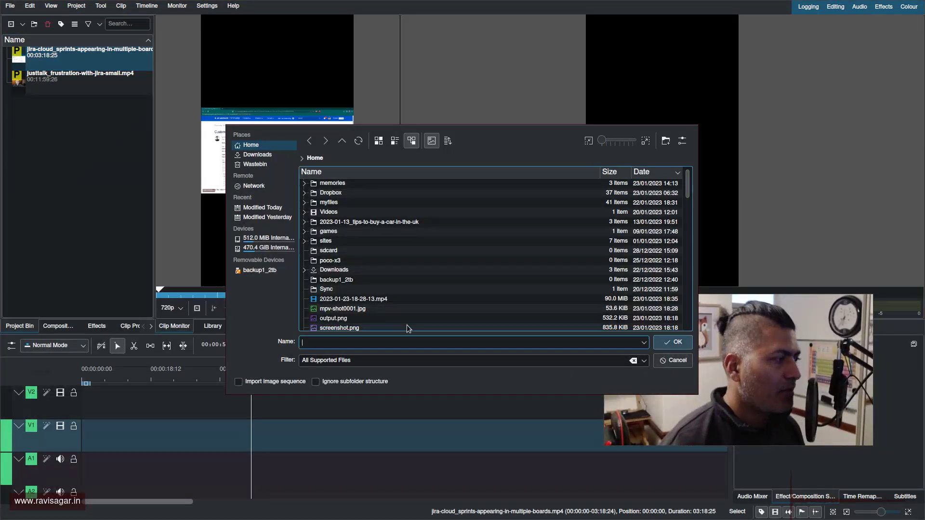
pyautogui.scroll(-9, 414, 319)
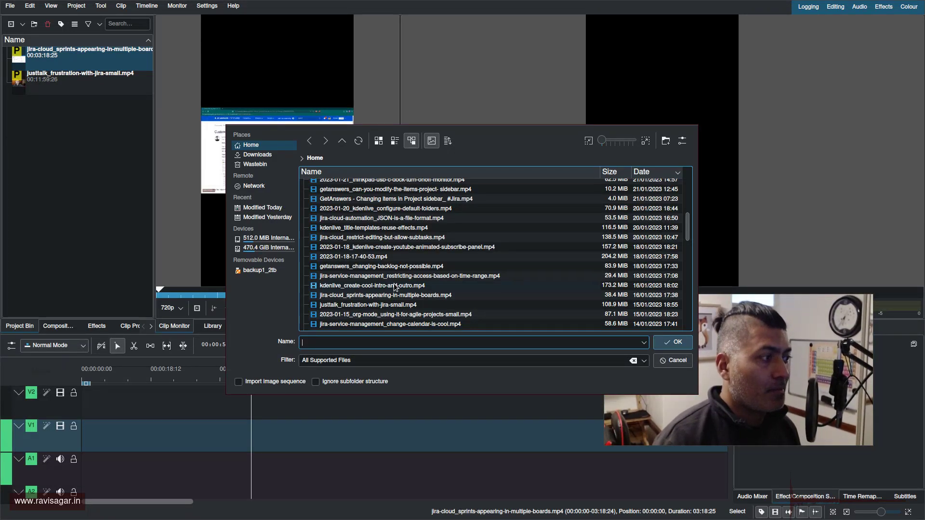
pyautogui.doubleClick(353, 241)
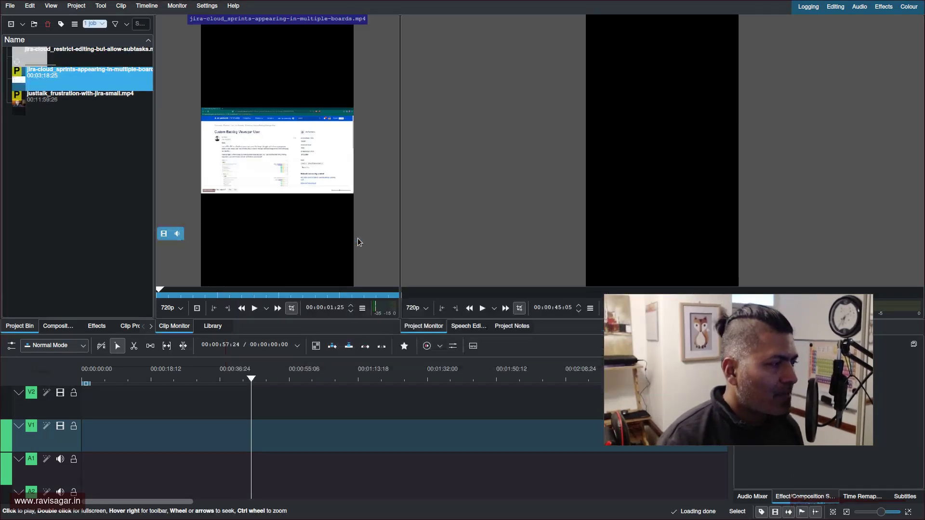
pyautogui.moveTo(105, 61); pyautogui.dragTo(82, 425)
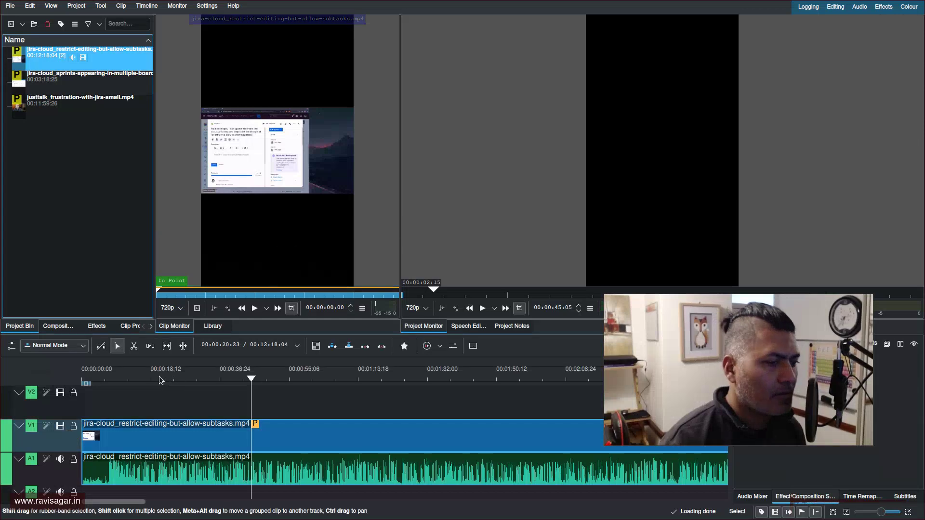
# Step: Apply the Transform effect to the subtasks clip and scale it to 308.33%, previewing the frame at about 0:09
pyautogui.click(107, 381)
pyautogui.click(115, 382)
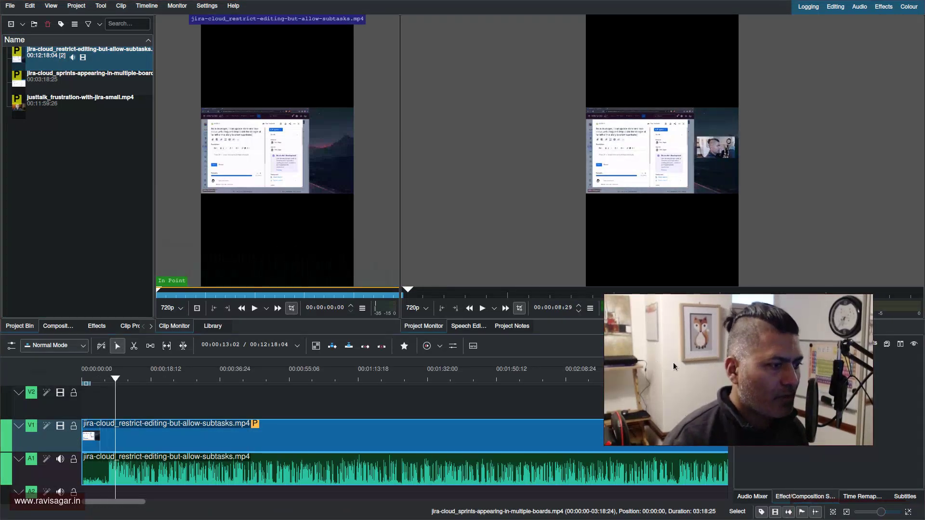
pyautogui.click(97, 326)
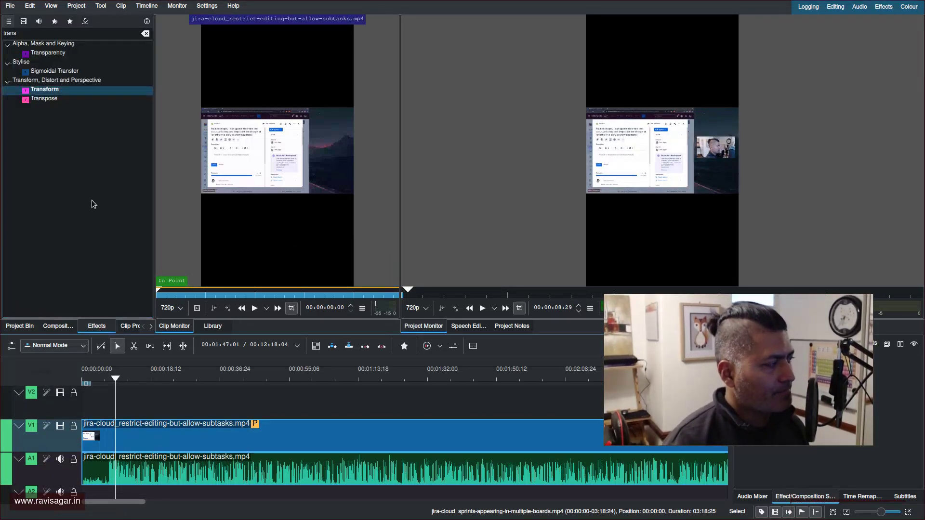
pyautogui.moveTo(66, 94); pyautogui.dragTo(198, 439)
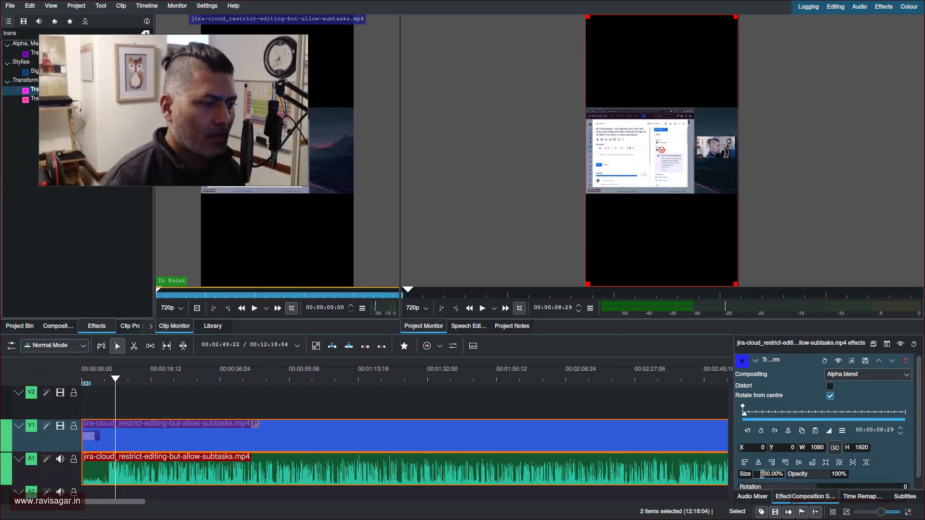
pyautogui.moveTo(761, 474); pyautogui.dragTo(773, 474)
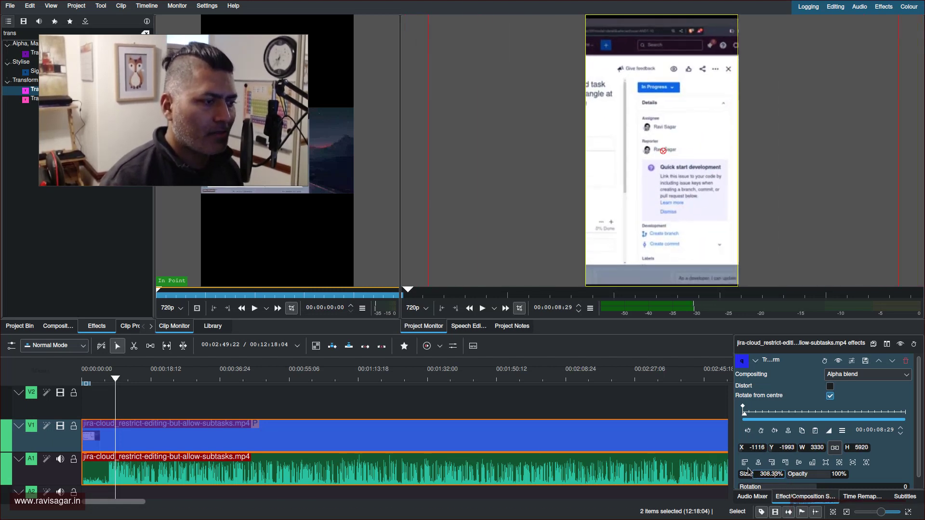
# Step: Add a transform keyframe at 00:00:21:00 on the subtasks clip
pyautogui.moveTo(128, 381); pyautogui.dragTo(165, 405)
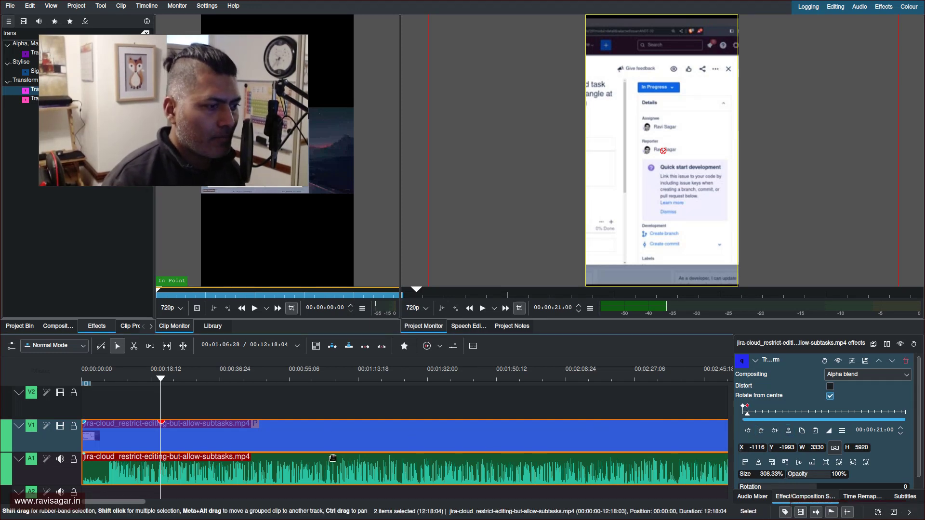
pyautogui.scroll(3, 333, 458)
pyautogui.scroll(3, 162, 467)
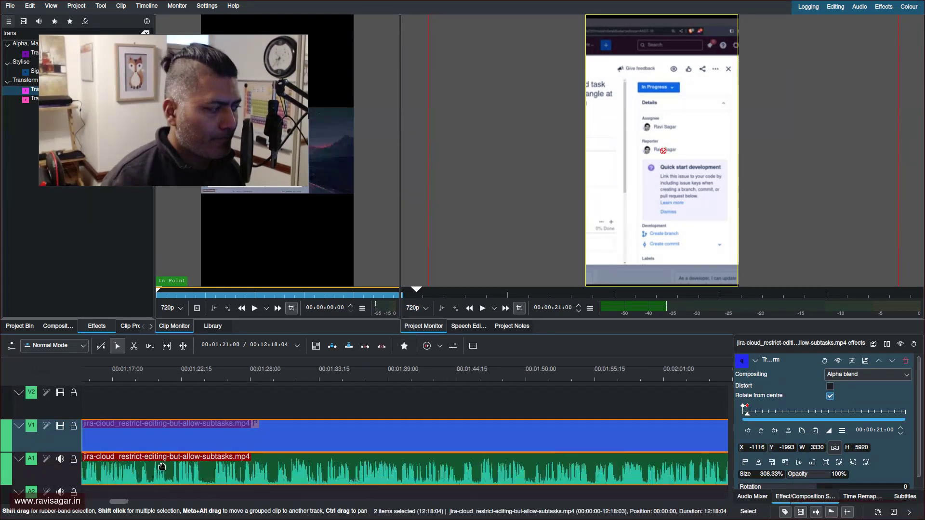
pyautogui.scroll(-10, 166, 467)
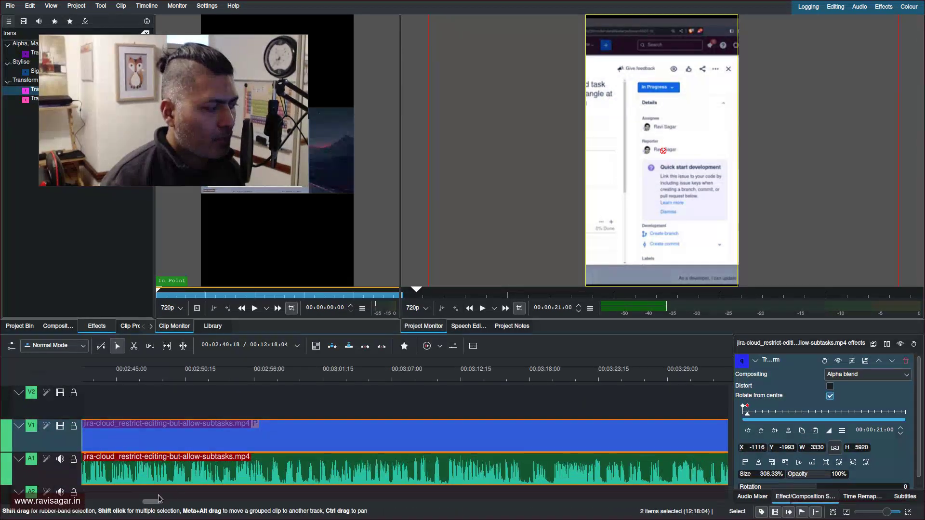
pyautogui.moveTo(159, 501); pyautogui.dragTo(73, 502)
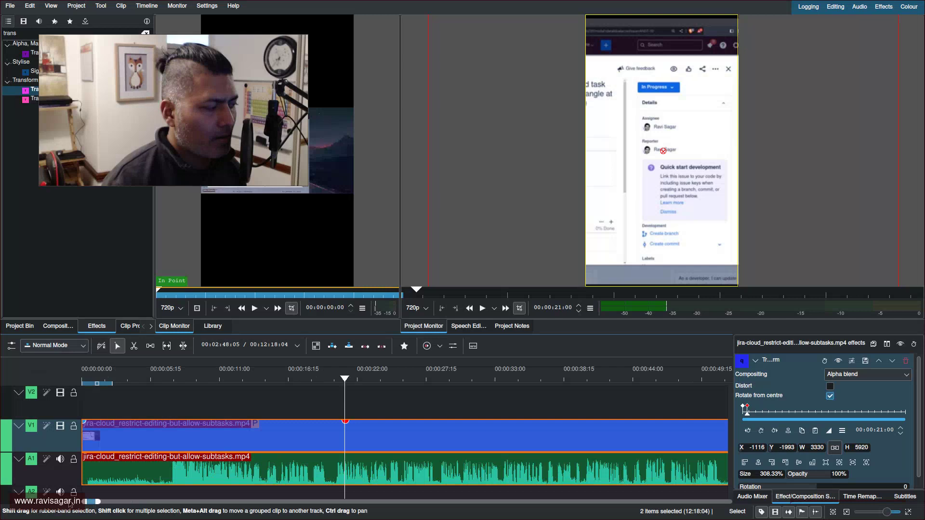
# Step: Play and scrub the subtasks clip from about 0:19, and add a transform keyframe at 00:00:31:16
pyautogui.click(319, 372)
pyautogui.press('space')
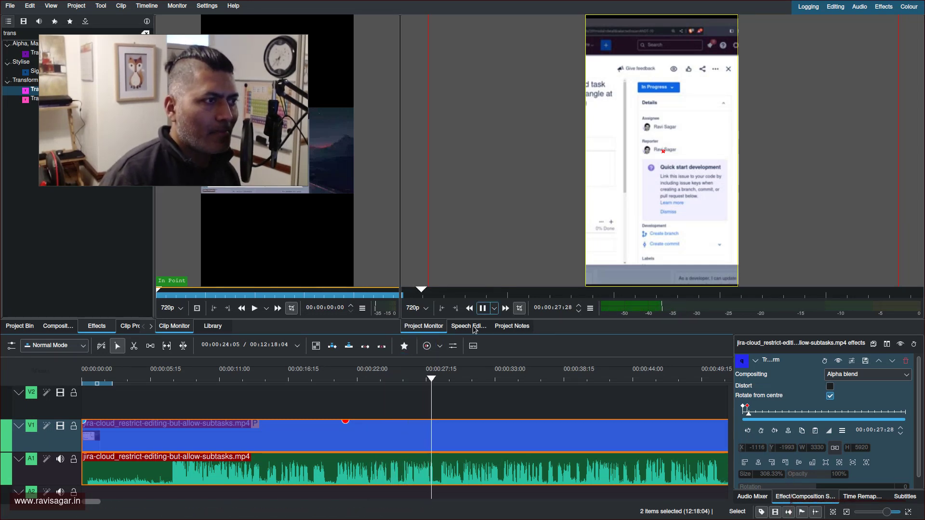
pyautogui.press('space')
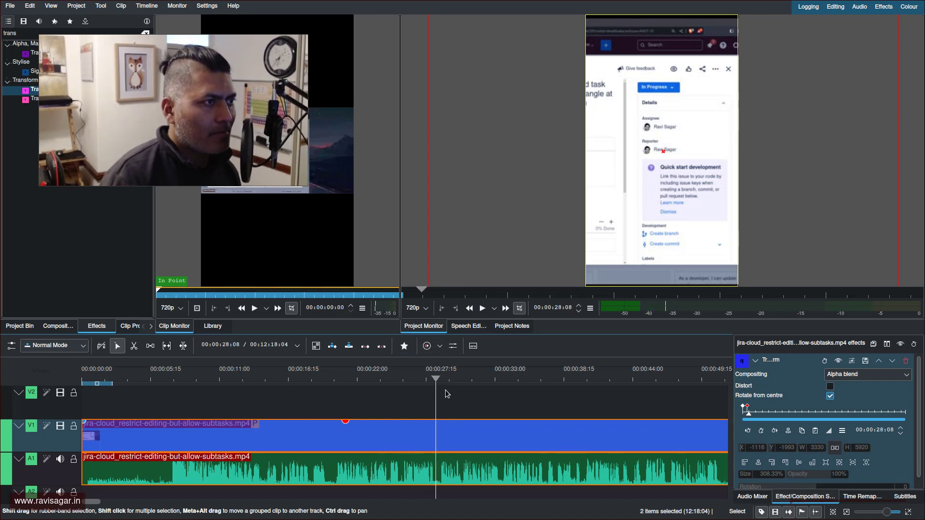
pyautogui.moveTo(447, 394); pyautogui.dragTo(477, 396)
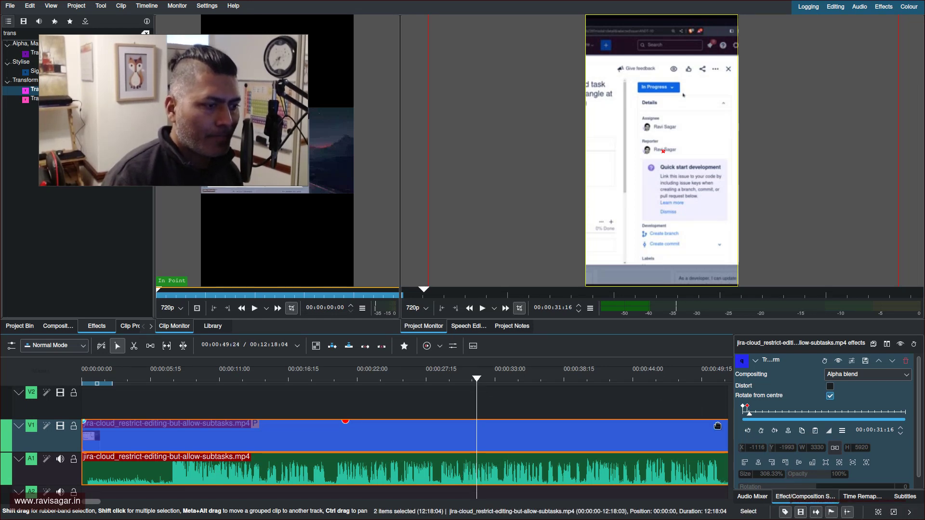
pyautogui.click(761, 430)
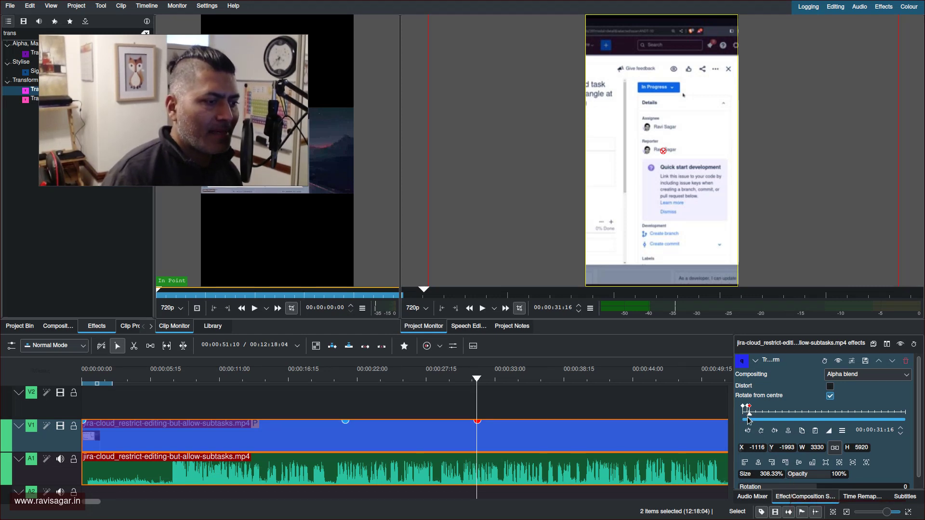
# Step: Create a transform keyframe at 00:00:26:15 by moving the clip's frame there to about X -1133, Y -2026
pyautogui.scroll(4, 582, 462)
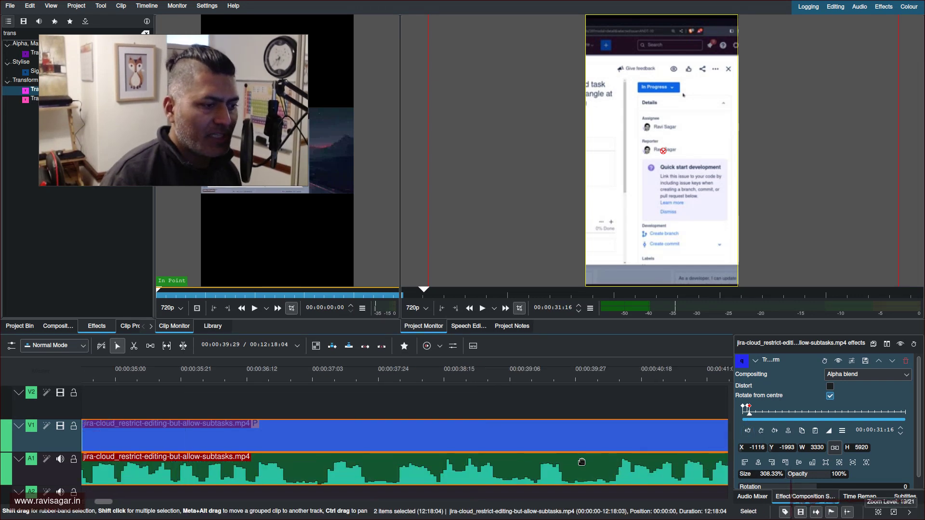
pyautogui.scroll(-4, 582, 462)
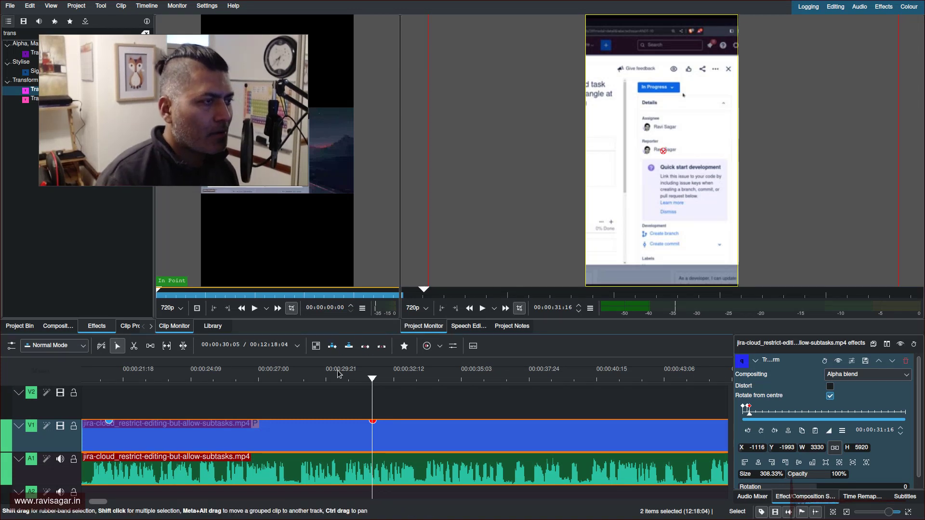
pyautogui.moveTo(326, 382); pyautogui.dragTo(246, 377)
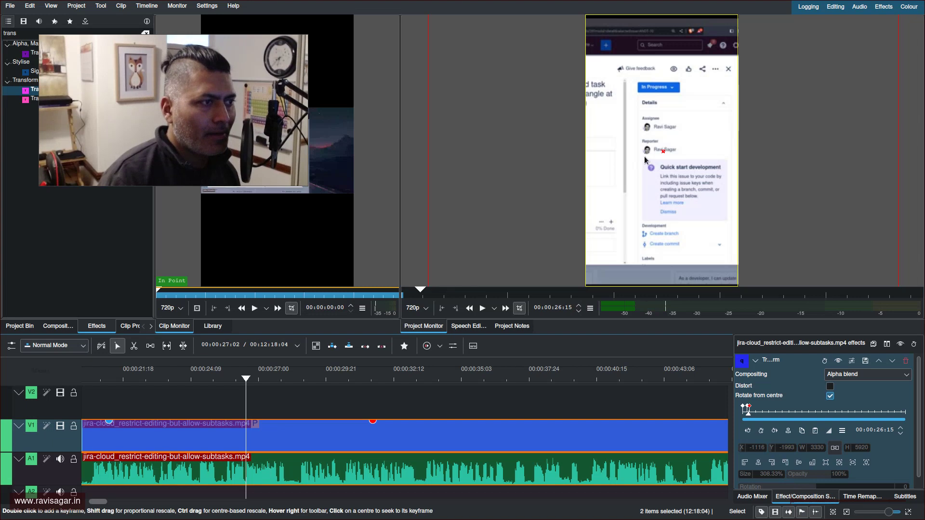
pyautogui.moveTo(662, 154)
pyautogui.mouseDown()
pyautogui.moveTo(543, 153)
pyautogui.moveTo(646, 155)
pyautogui.moveTo(652, 136)
pyautogui.moveTo(659, 149)
pyautogui.mouseUp()
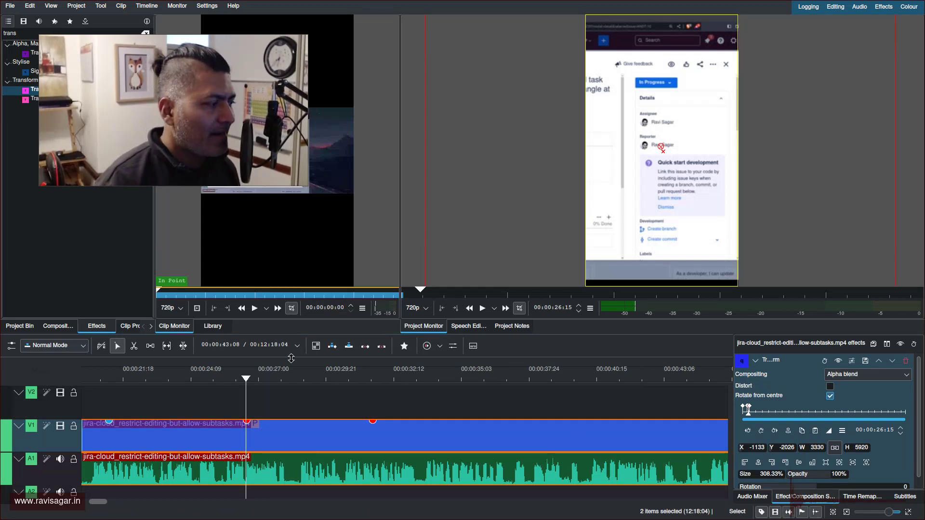
# Step: Play the subtasks clip from about 0:25 to 0:34 to review the movement between the keyframes
pyautogui.click(210, 372)
pyautogui.press('space')
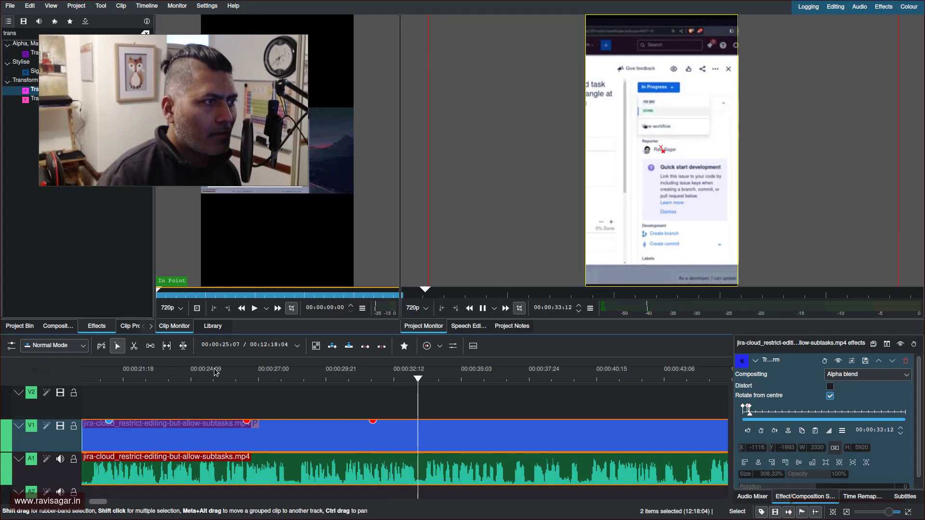
pyautogui.press('space')
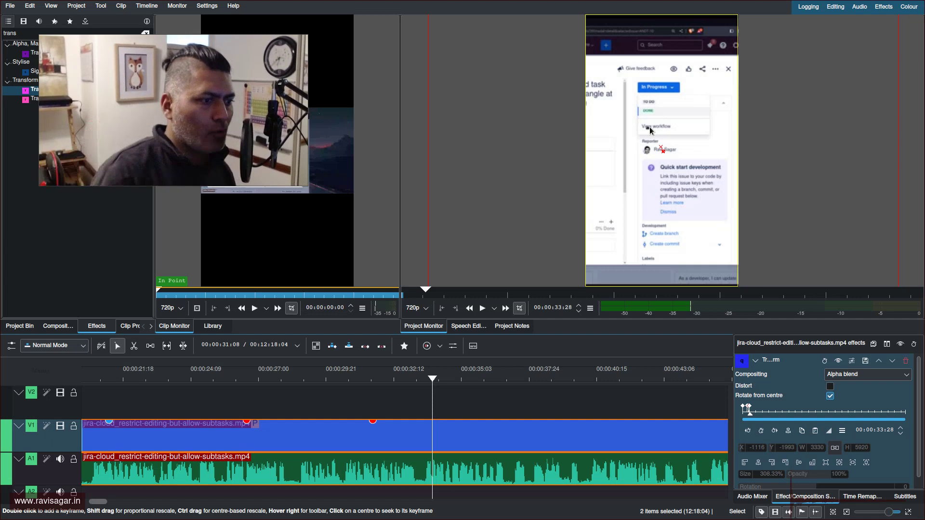
# Step: Add a transform keyframe at 00:00:33:28 on the subtasks clip and enlarge the frame there to a size of 507.69%
pyautogui.click(761, 432)
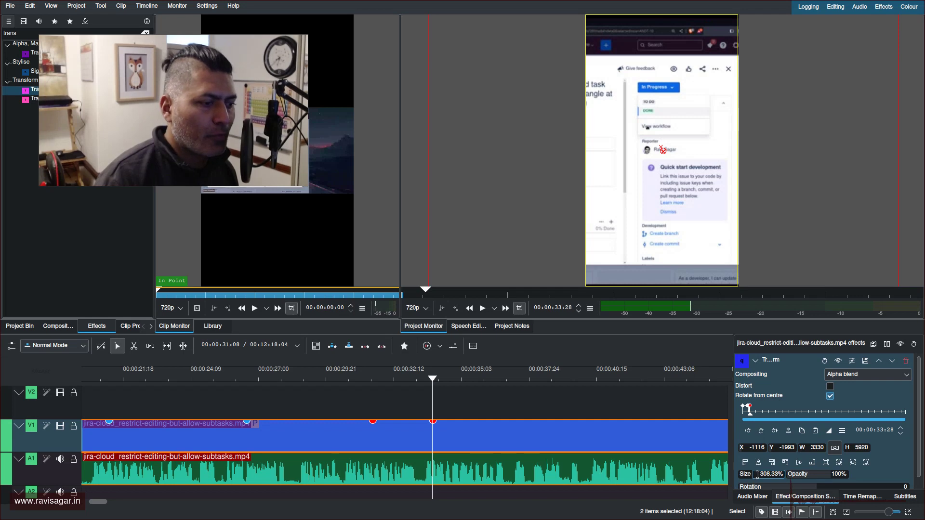
pyautogui.scroll(20, 757, 474)
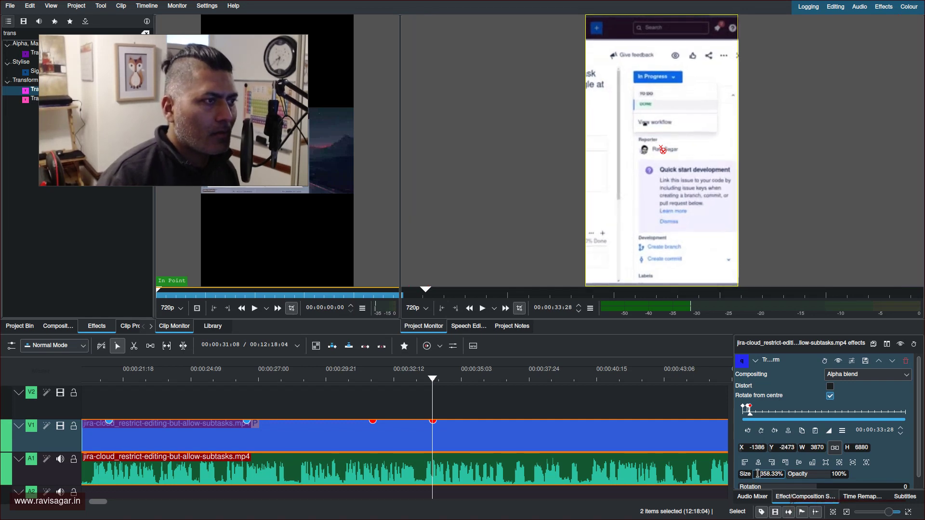
pyautogui.scroll(13, 758, 474)
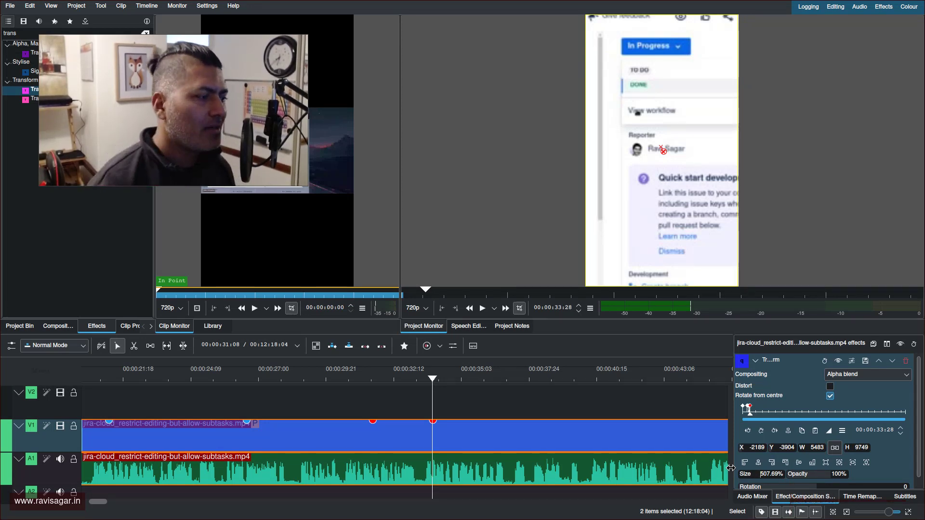
# Step: Play the subtasks clip from about 0:30 to 0:35 to review the zoom between the keyframes
pyautogui.click(342, 374)
pyautogui.press('space')
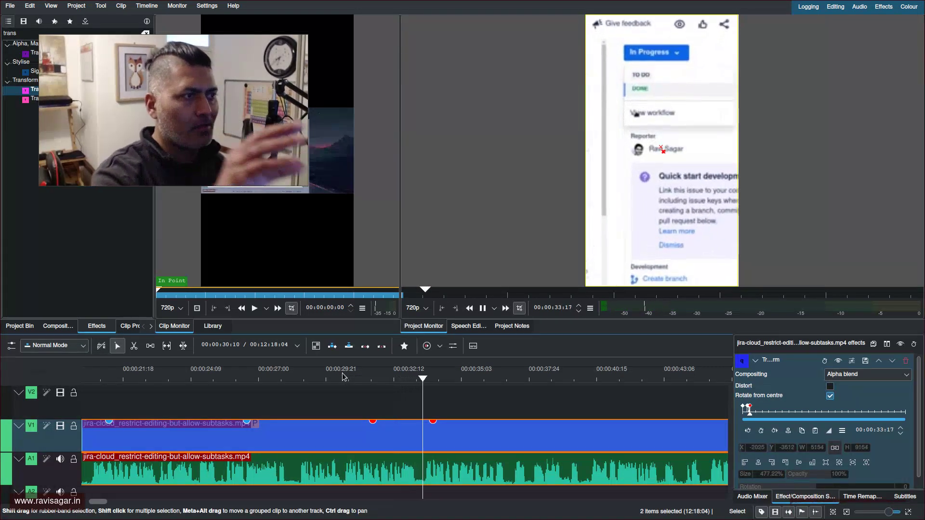
pyautogui.press('space')
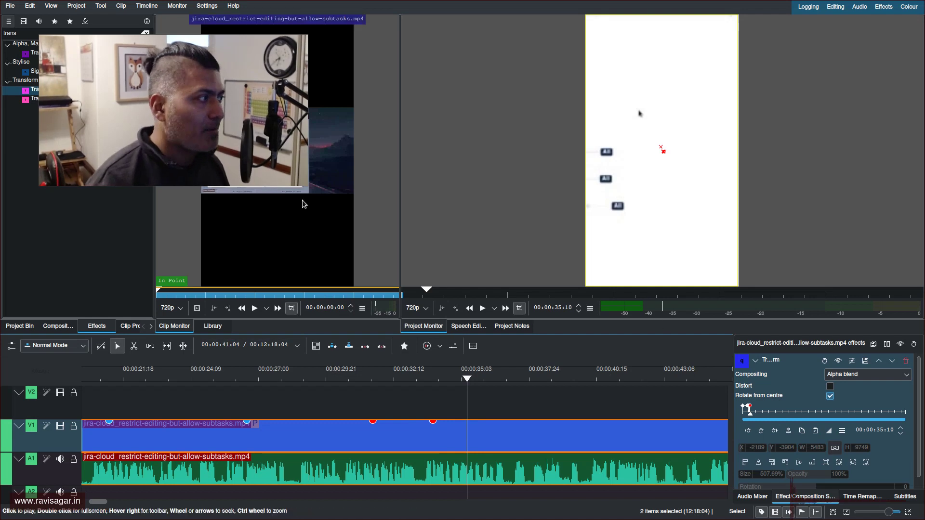
# Step: Shrink the floating webcam window and move it clear of the clip monitor and the effects list
pyautogui.moveTo(278, 184); pyautogui.dragTo(262, 146)
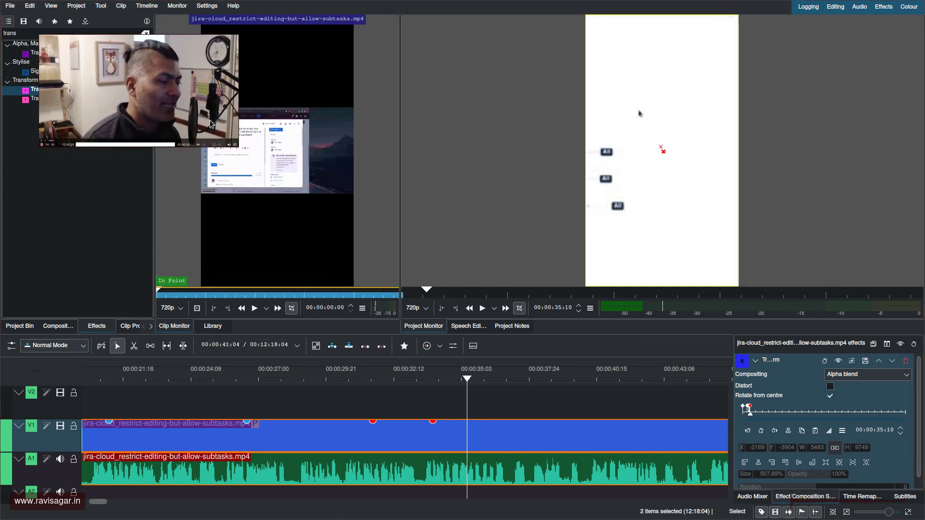
pyautogui.moveTo(211, 124); pyautogui.dragTo(843, 382)
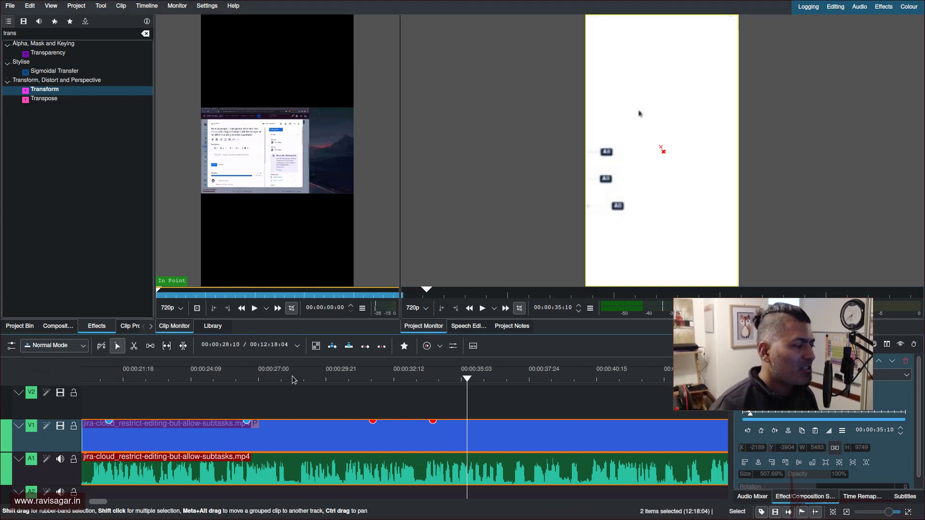
# Step: Return the playhead to 00:00:26:00 on the timeline to view the reframed subtasks clip there
pyautogui.click(235, 379)
pyautogui.moveTo(235, 379); pyautogui.dragTo(233, 379)
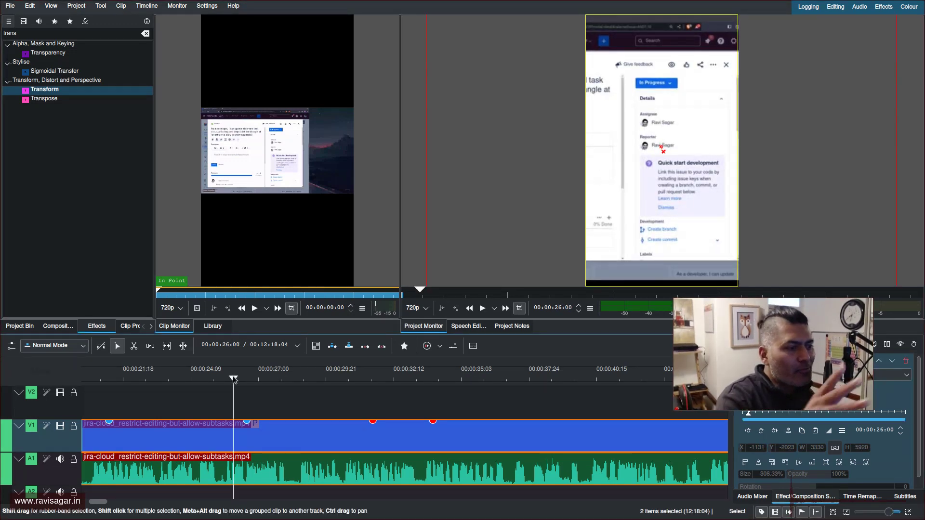